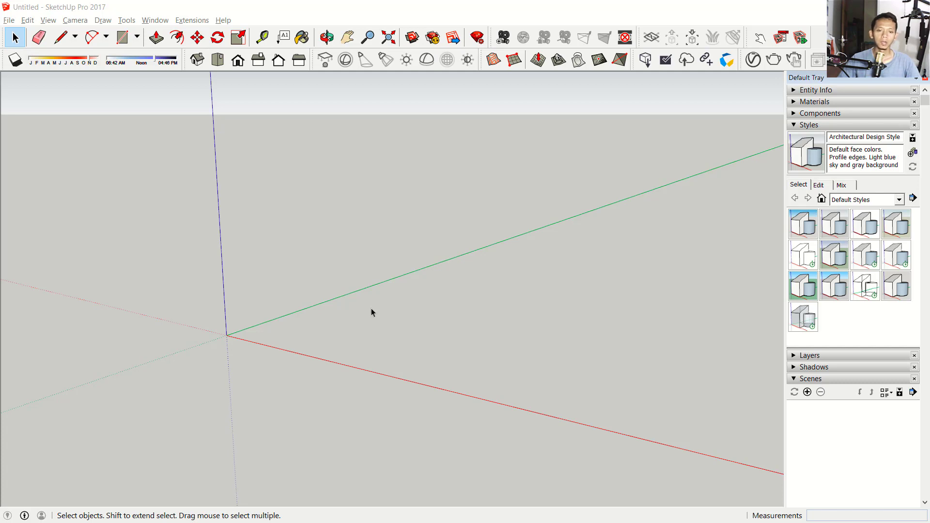
Import the apartment floor plan JPG as an image, anchored at the origin at full size.
click(9, 20)
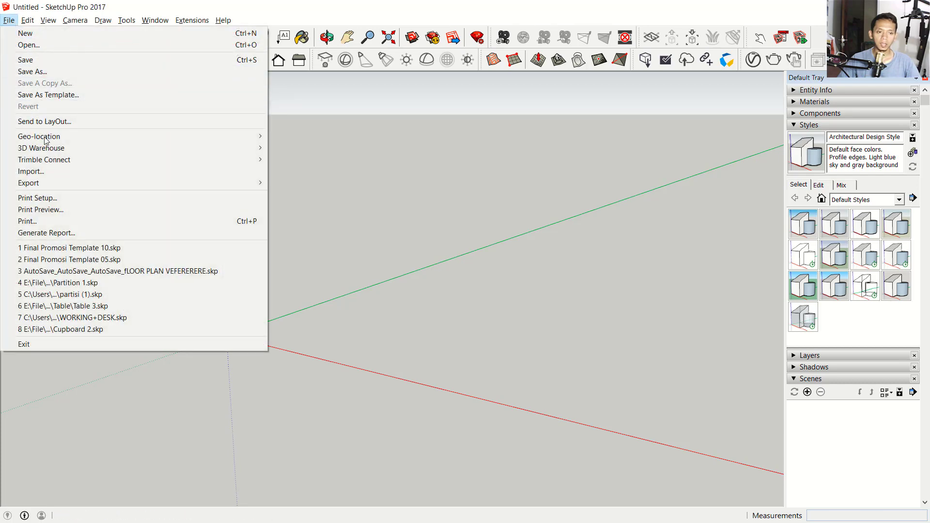
click(49, 174)
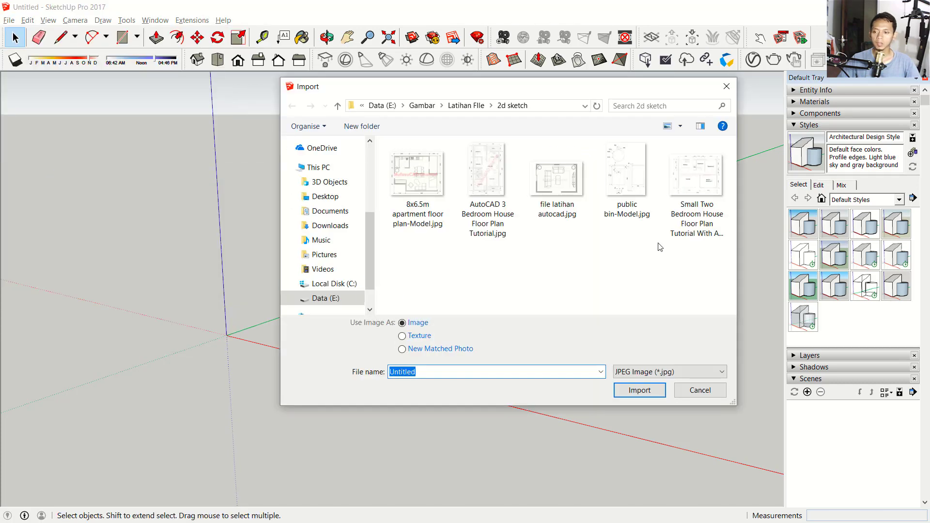
click(696, 194)
click(639, 390)
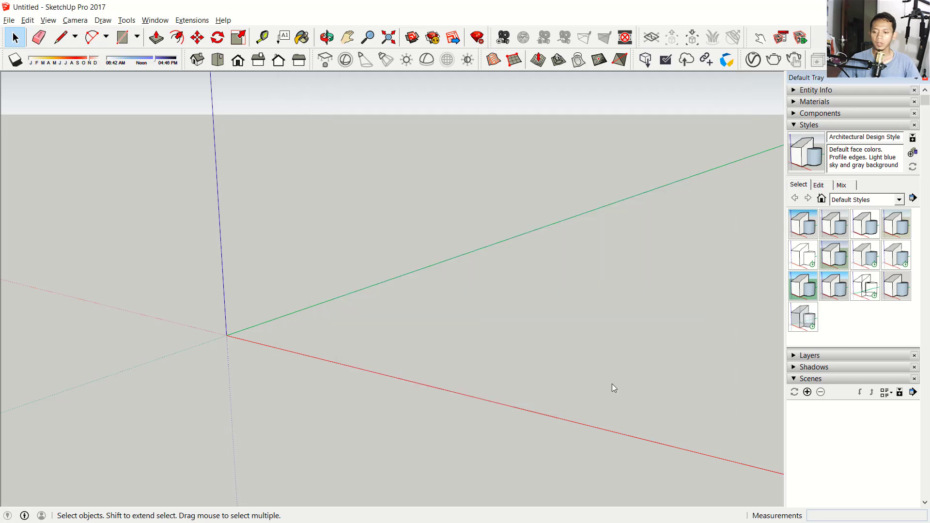
click(227, 336)
click(757, 328)
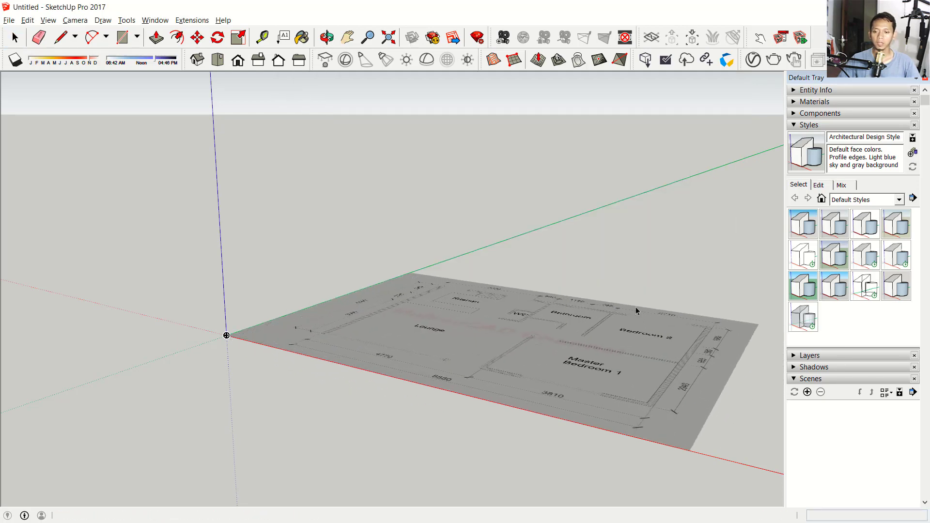
mouse_move(541, 280)
middle_down()
mouse_move(546, 380)
mouse_move(387, 192)
middle_up()
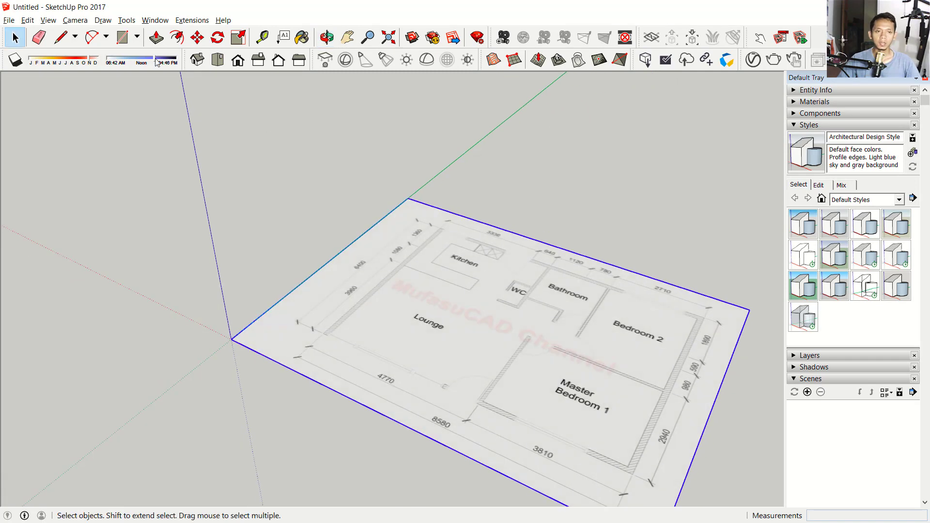
Switch the camera to Parallel Projection and the standard Top view.
click(79, 21)
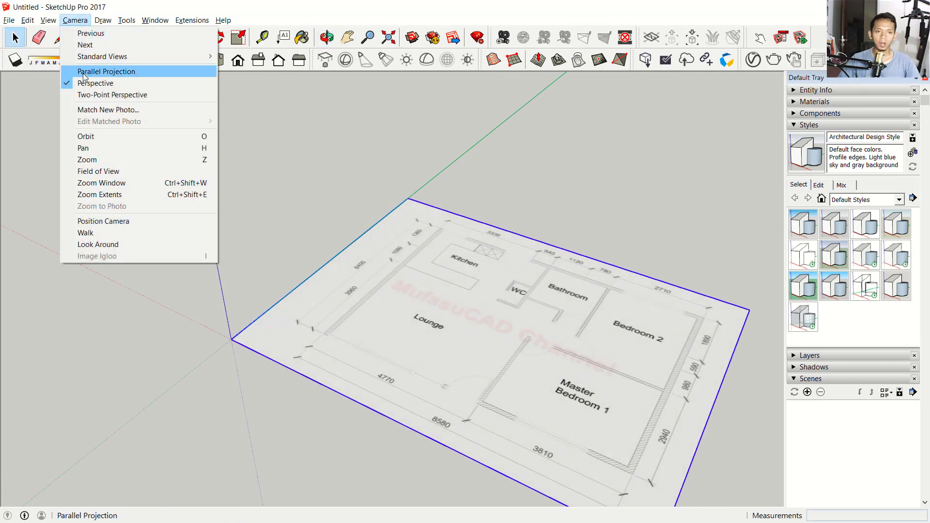
click(118, 74)
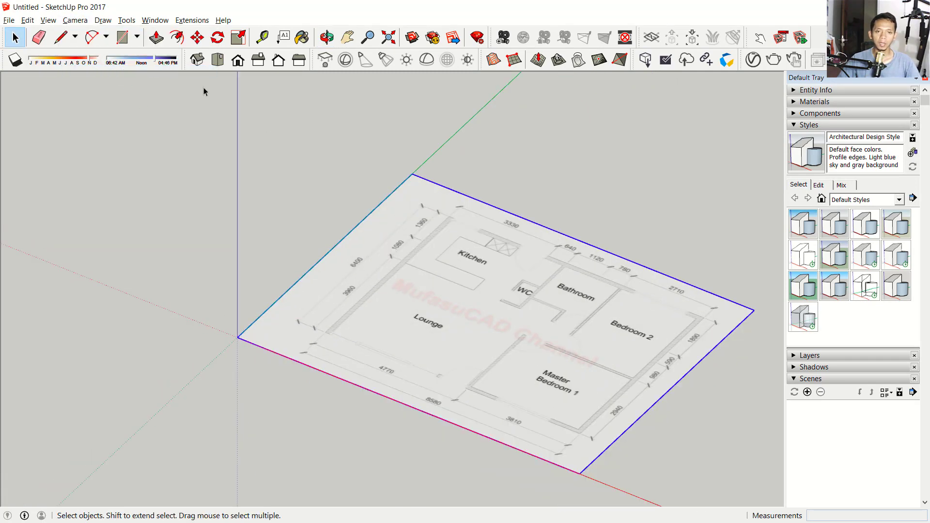
click(216, 62)
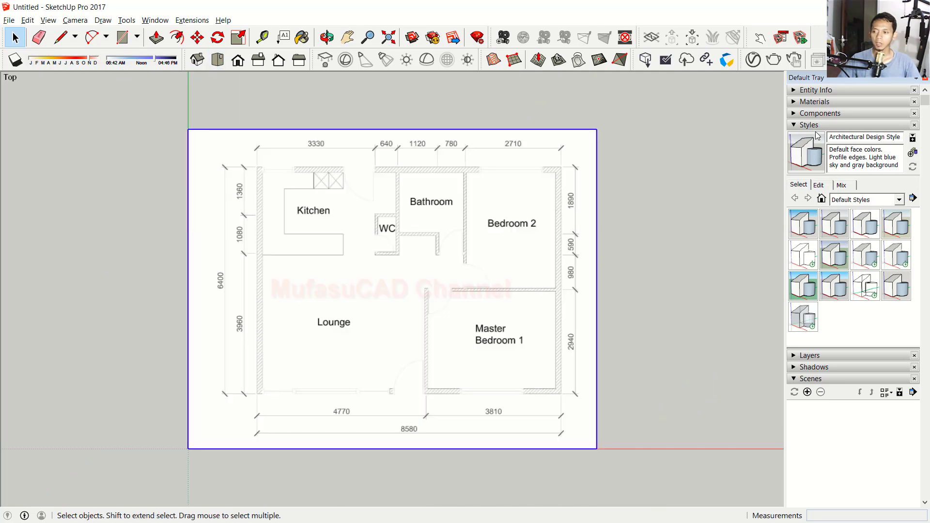
Turn on X-ray in the current style's face settings.
click(820, 186)
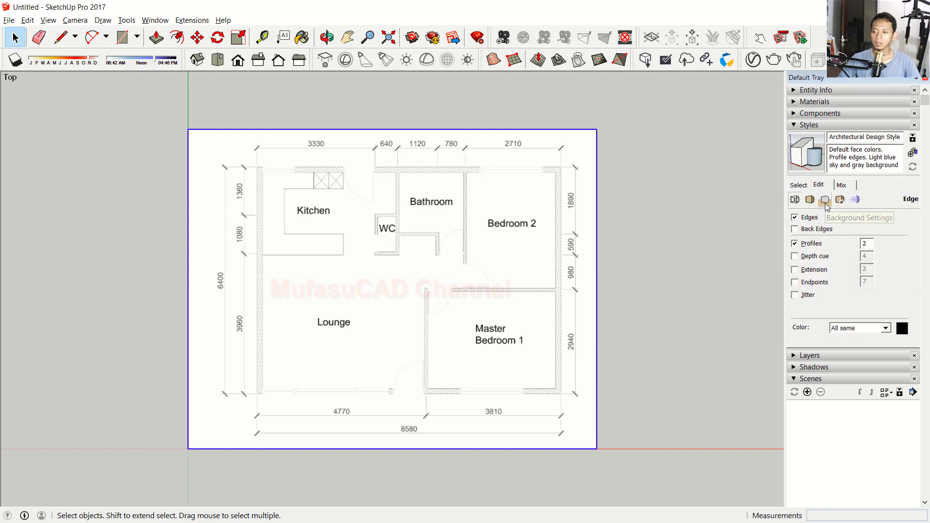
click(825, 200)
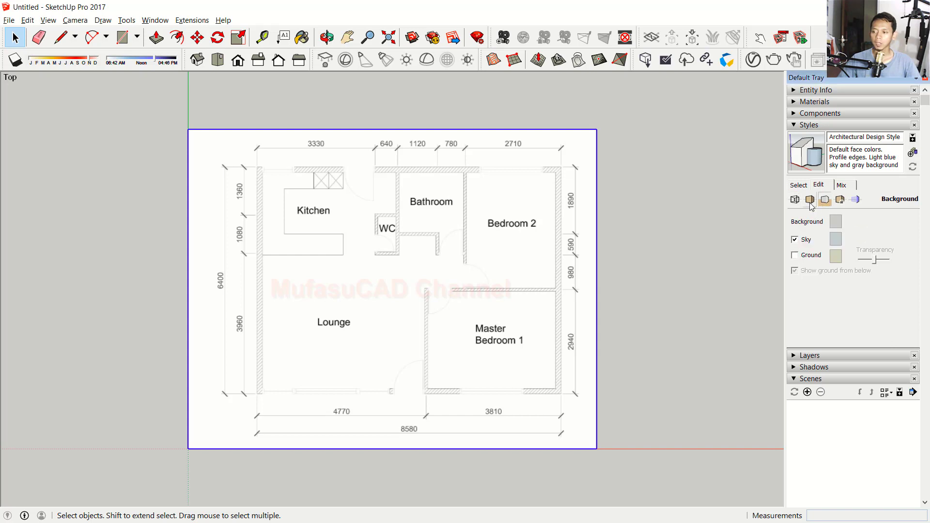
click(810, 201)
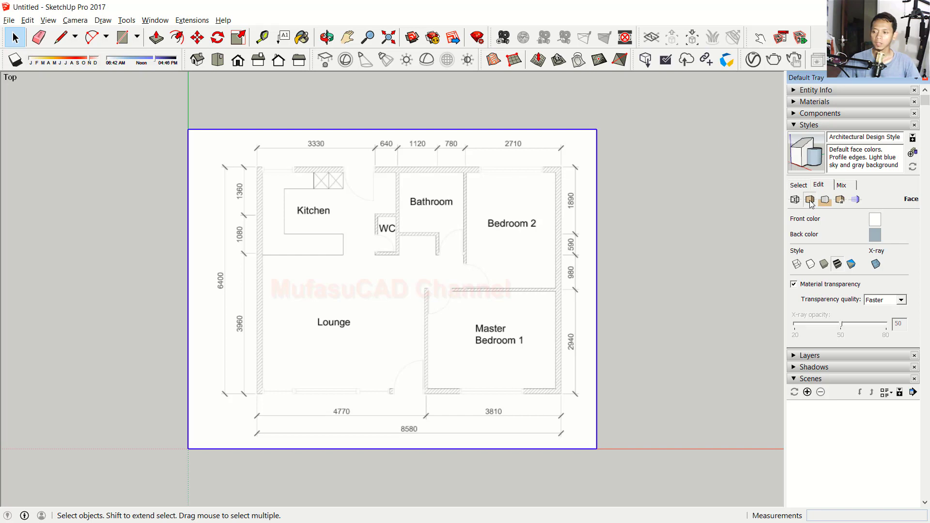
click(878, 265)
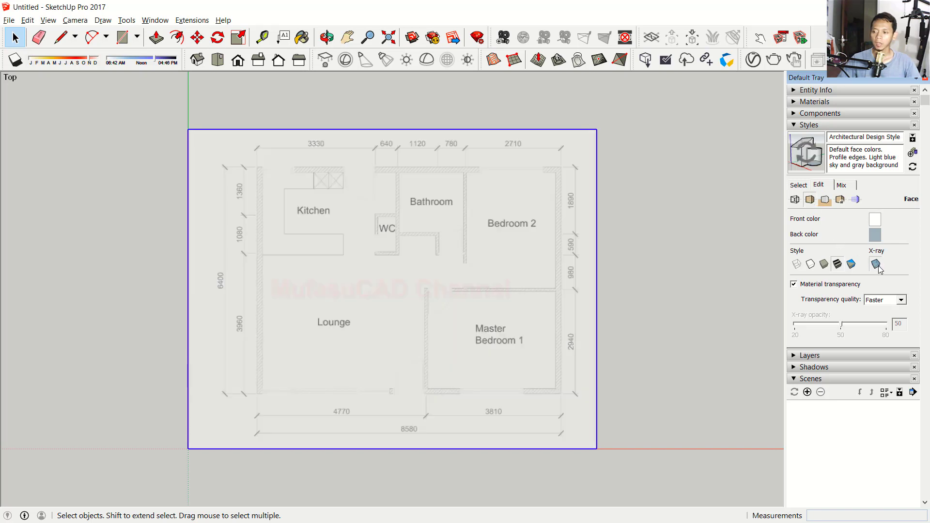
Set the style's edge colour to bright red.
click(795, 200)
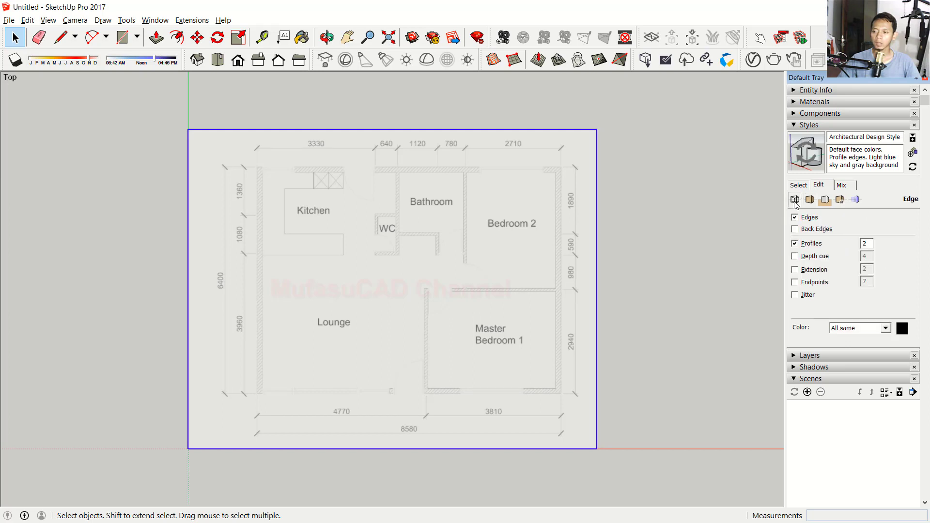
click(902, 329)
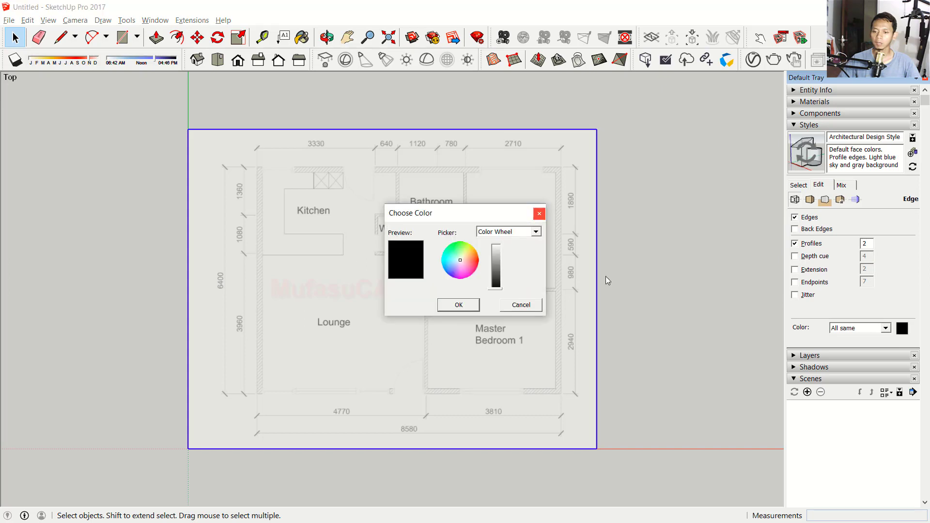
click(478, 268)
drag(499, 277, 500, 240)
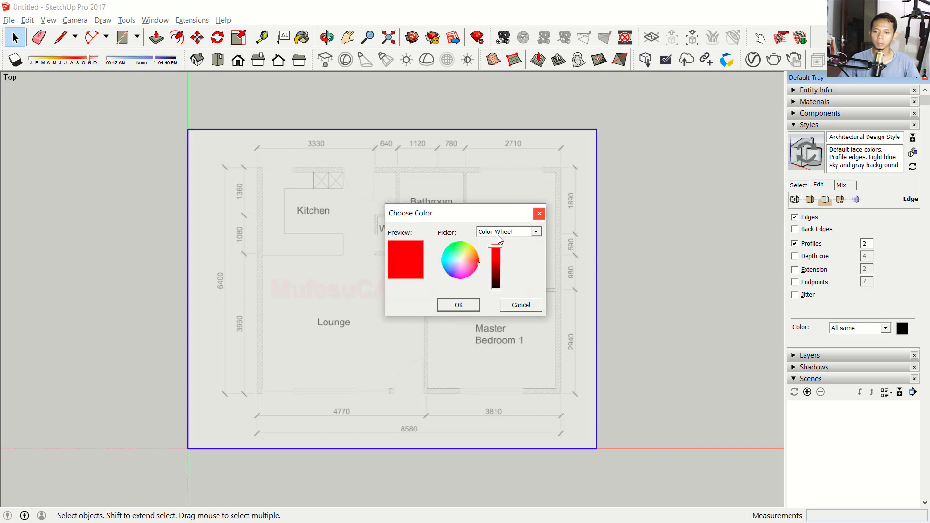
click(459, 304)
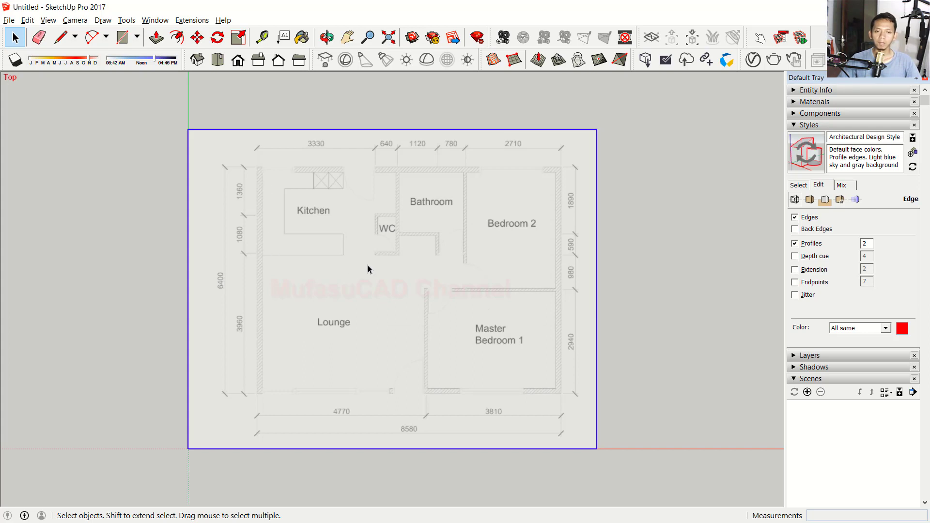
Trace the outer wall outline with a rectangle from the kitchen corner to the Master Bedroom corner.
click(122, 37)
scroll(258, 165, up, 3)
scroll(257, 164, up, 4)
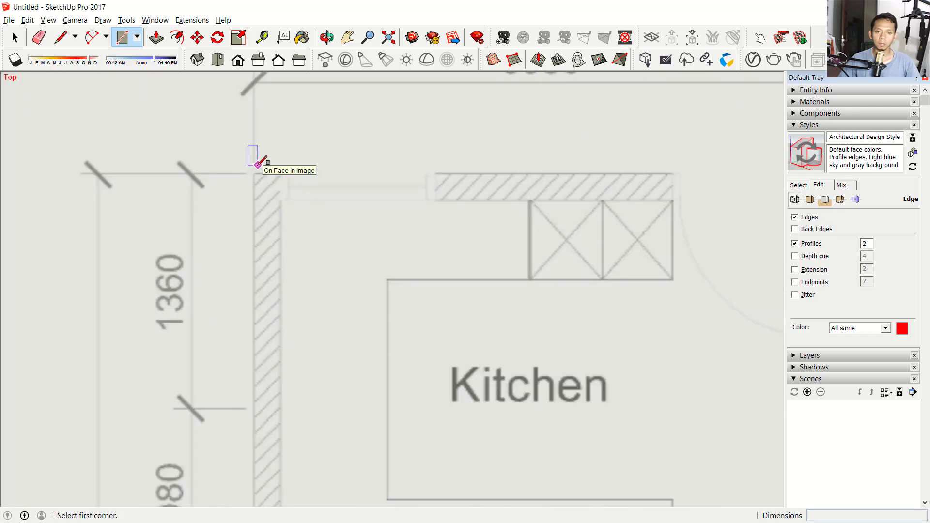
scroll(255, 172, up, 2)
click(251, 178)
scroll(336, 291, down, 3)
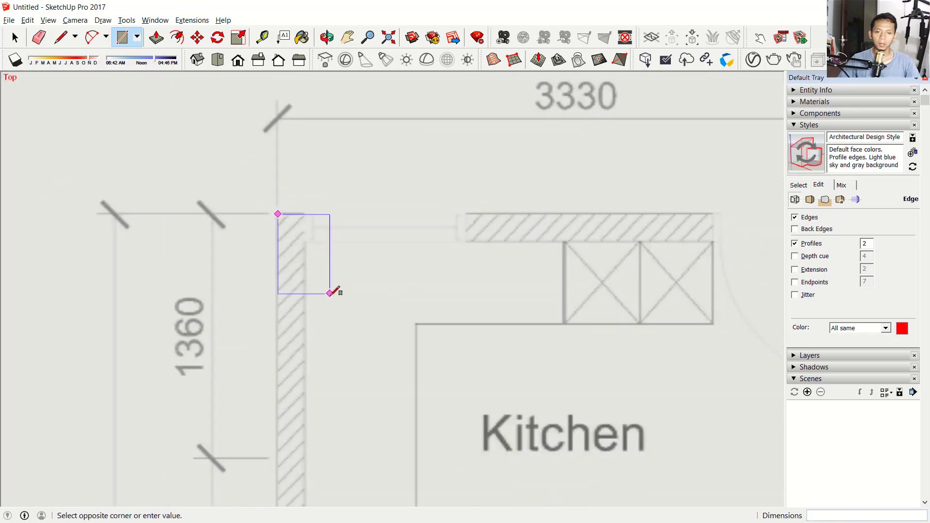
scroll(339, 243, down, 2)
scroll(361, 323, down, 3)
middle_drag(360, 322, 337, 212)
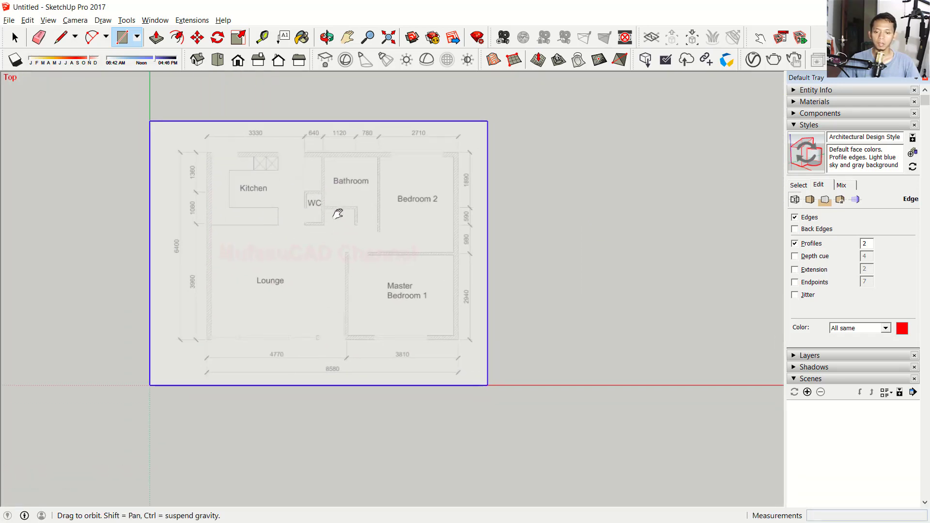
scroll(484, 352, up, 3)
scroll(456, 331, up, 2)
scroll(455, 333, up, 2)
scroll(460, 314, up, 2)
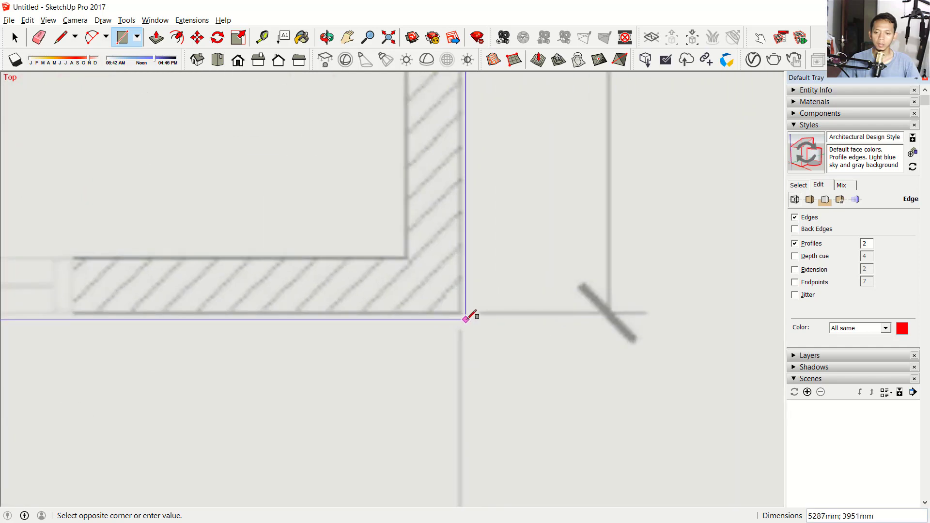
click(461, 312)
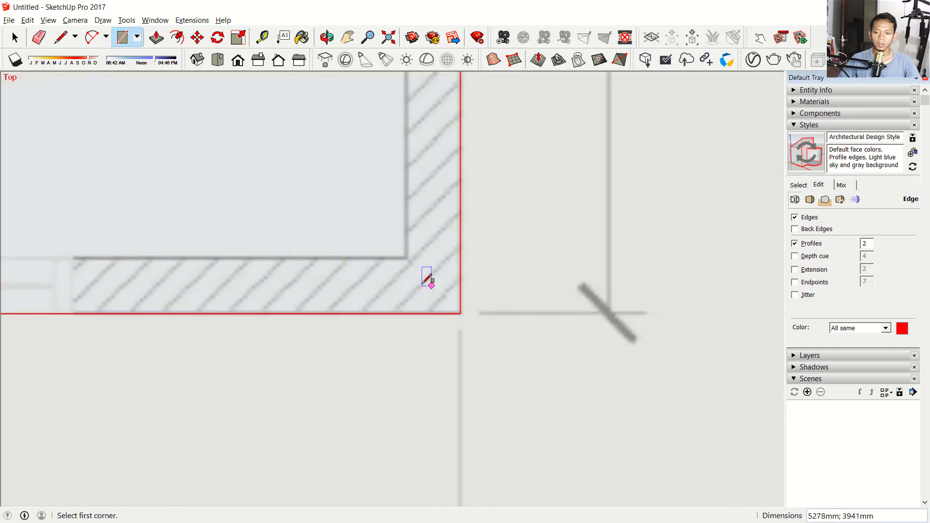
Start the inner-wall rectangle at the inner wall corner, zooming toward the Kitchen's top-left corner.
click(406, 257)
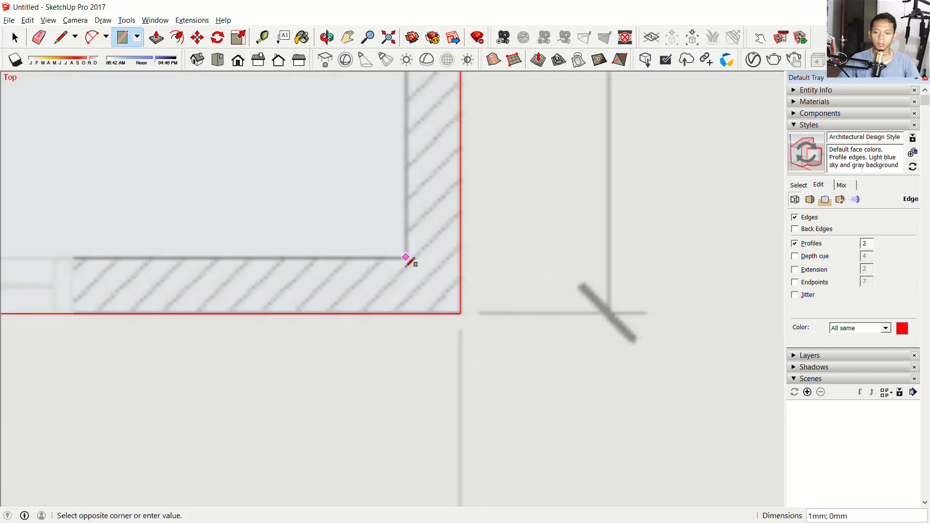
scroll(408, 271, down, 2)
scroll(407, 284, down, 2)
scroll(402, 284, down, 2)
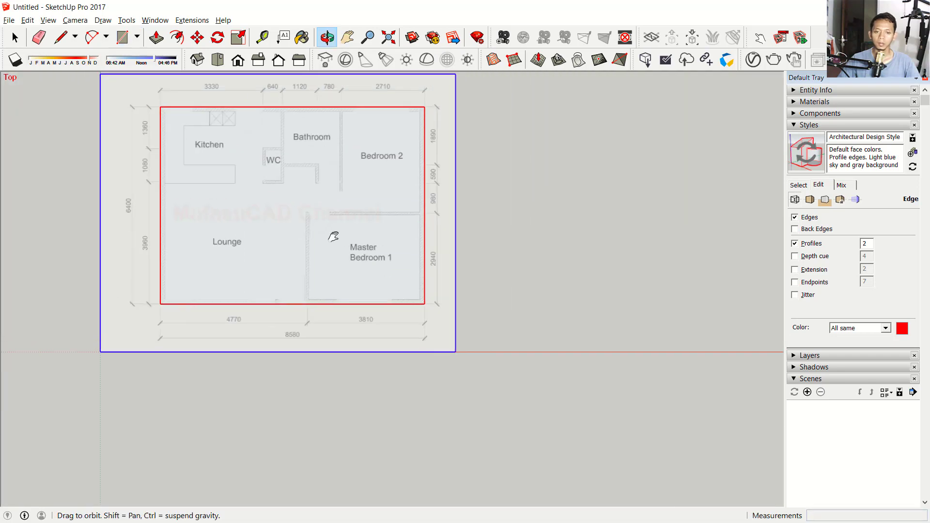
shift+middle_drag(322, 239, 450, 395)
scroll(296, 249, up, 3)
scroll(281, 247, up, 3)
scroll(267, 255, up, 2)
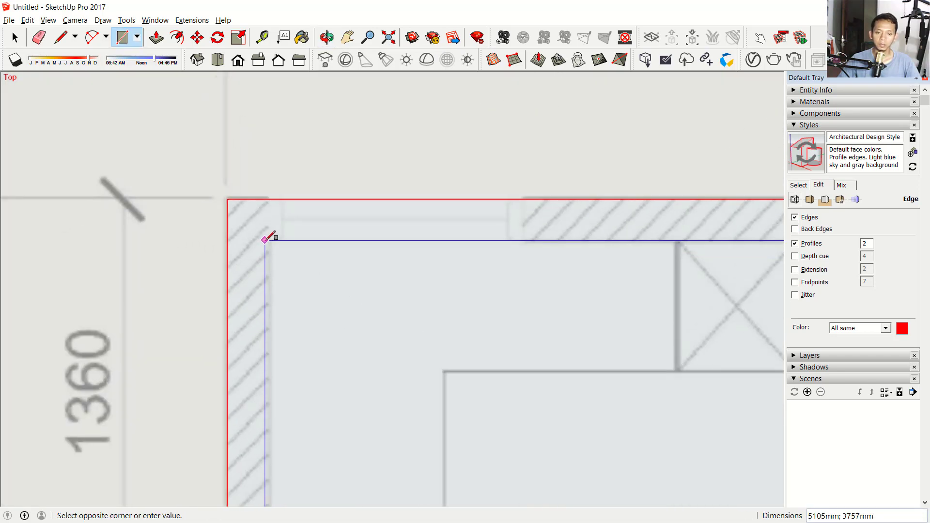
Complete the inner exterior-wall rectangle at its opposite corner.
click(270, 237)
scroll(353, 296, down, 2)
scroll(358, 295, down, 3)
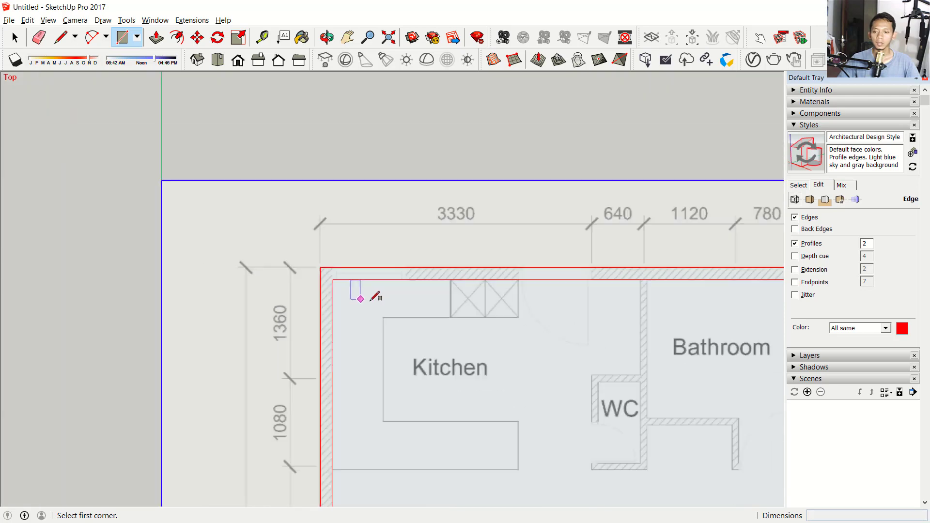
shift+middle_drag(557, 317, 378, 269)
scroll(452, 255, up, 2)
scroll(439, 240, up, 2)
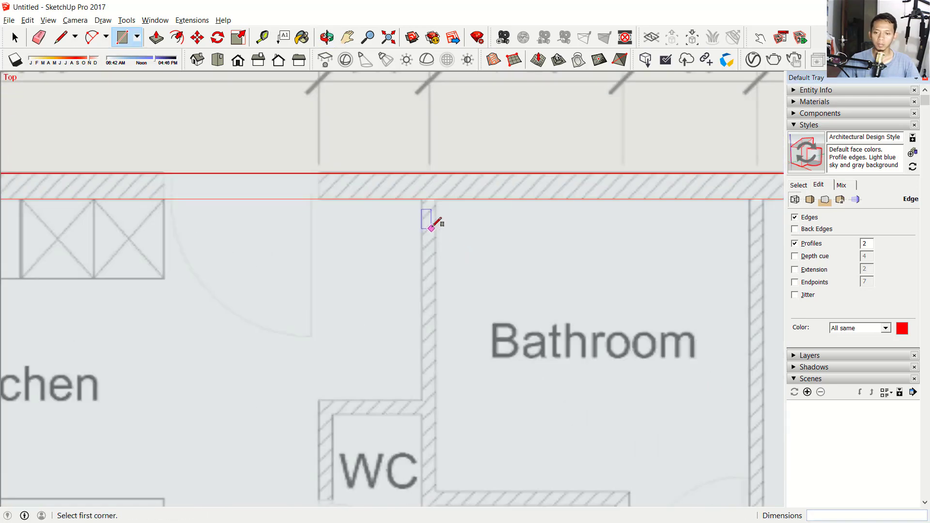
Trace the wall rectangle from the Bathroom's top corner down to the WC's bottom.
click(435, 197)
scroll(431, 307, down, 3)
mouse_move(421, 373)
middle_down()
mouse_move(429, 385)
mouse_move(421, 239)
middle_up()
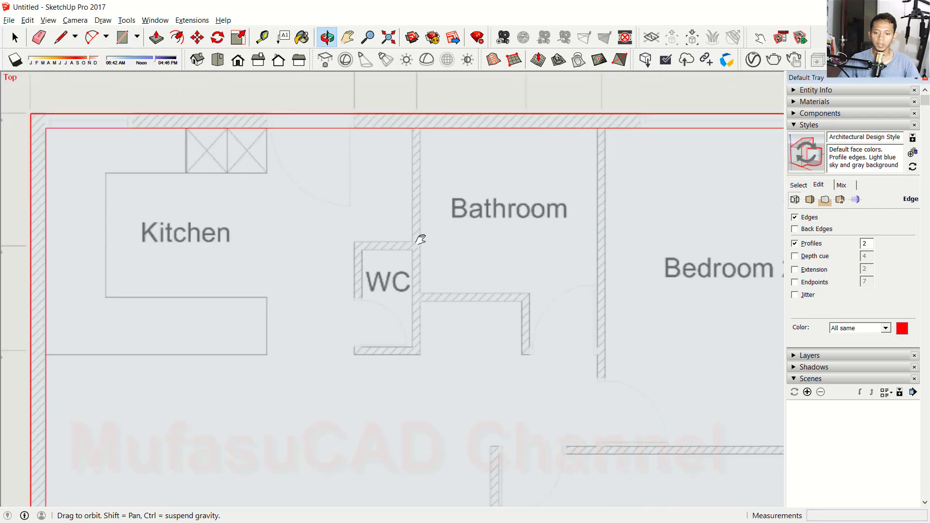
scroll(414, 330, up, 2)
scroll(416, 340, up, 2)
scroll(420, 348, up, 1)
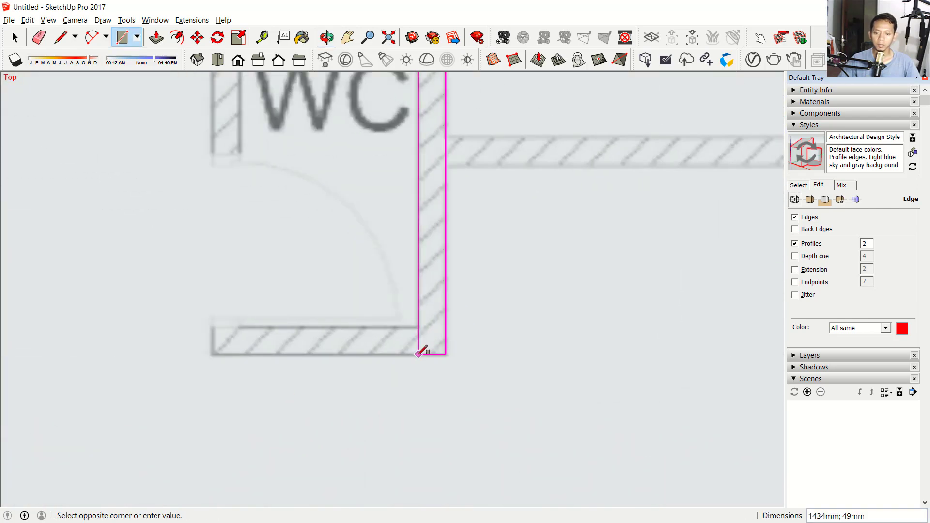
click(420, 355)
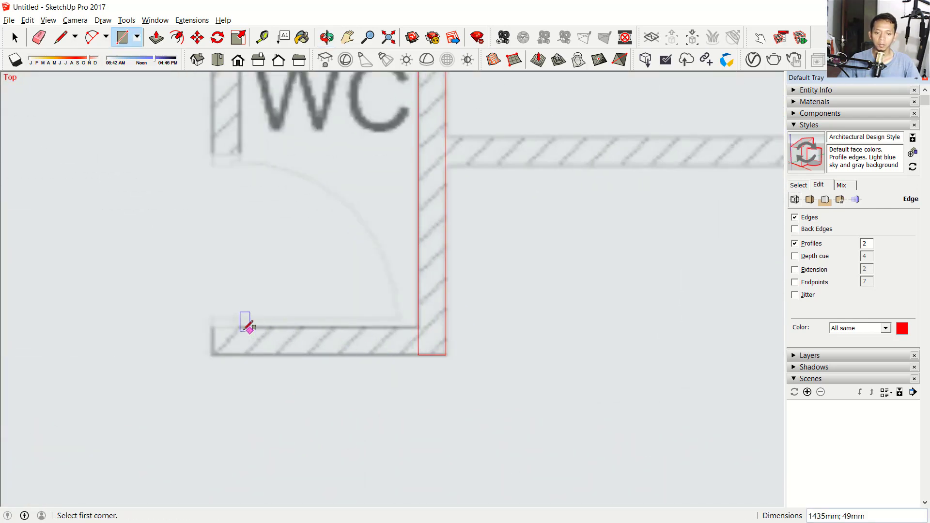
Trace the WC's bottom, top and left wall rectangles.
click(446, 354)
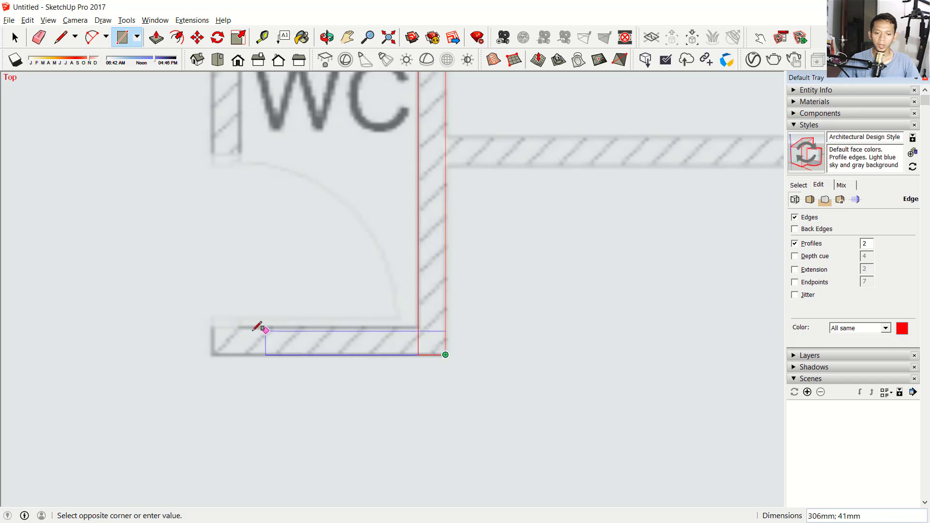
click(214, 326)
scroll(322, 297, down, 1)
scroll(335, 213, down, 2)
mouse_move(339, 214)
shift+middle_down()
mouse_move(360, 273)
mouse_move(291, 316)
shift+middle_up()
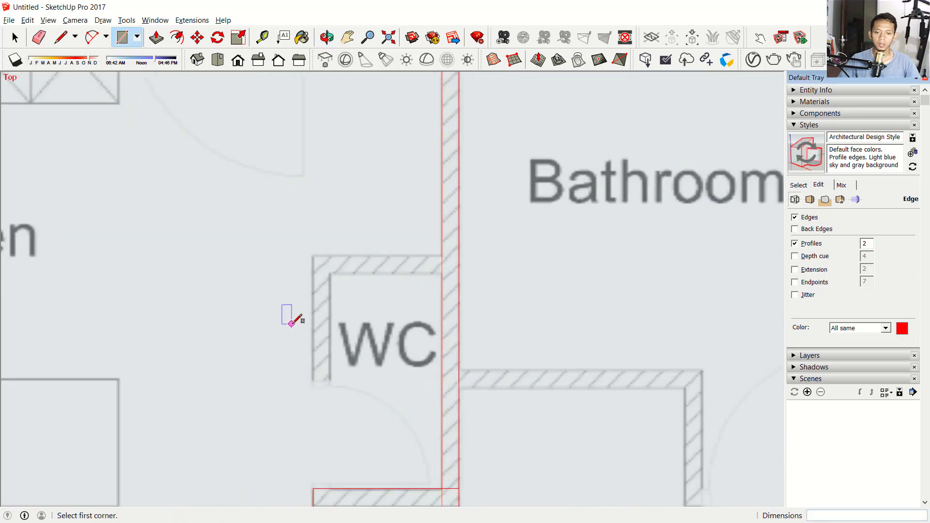
scroll(319, 373, up, 1)
click(477, 264)
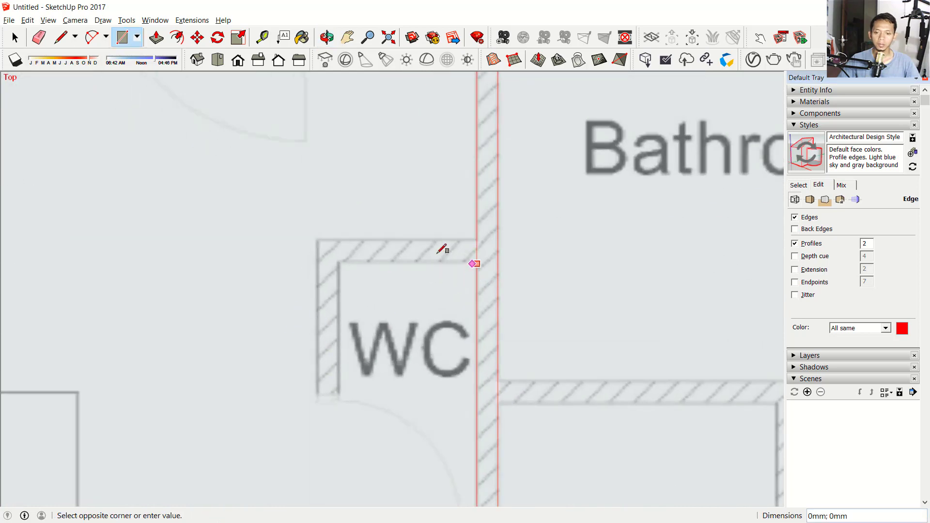
click(318, 239)
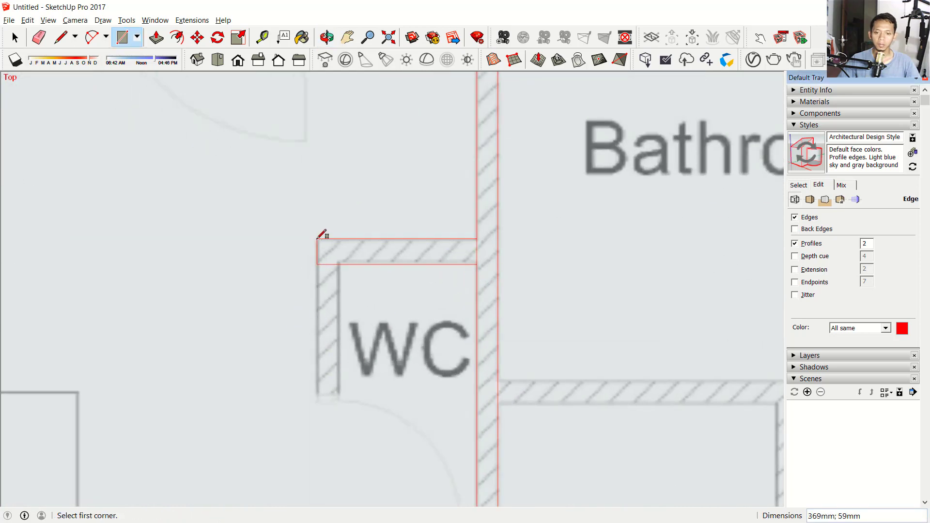
click(317, 239)
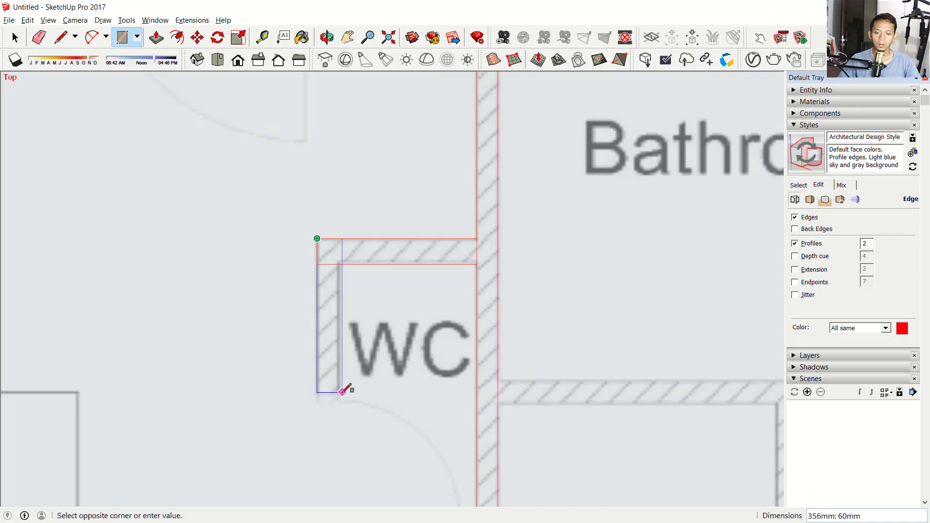
click(336, 380)
Trace the Bathroom's horizontal wall and the short vertical wall below it.
scroll(434, 343, down, 2)
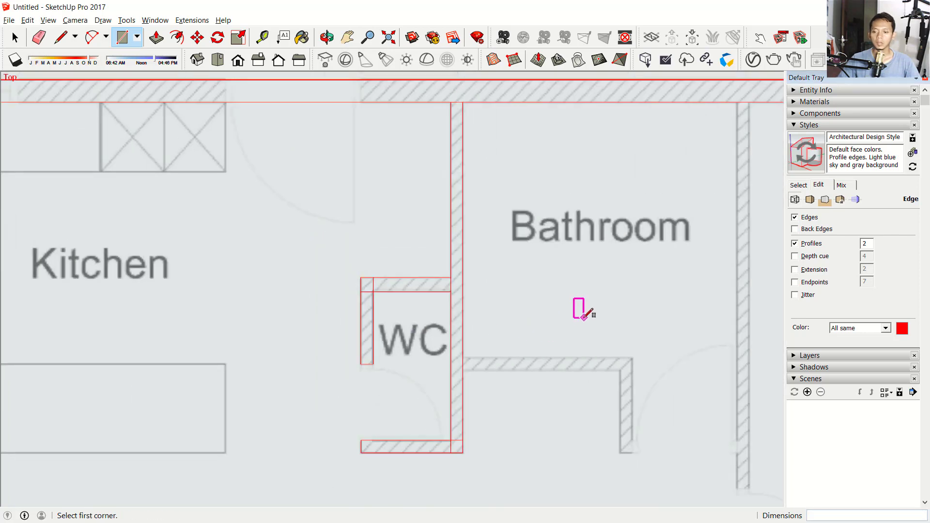
shift+middle_drag(588, 307, 453, 278)
scroll(453, 278, up, 2)
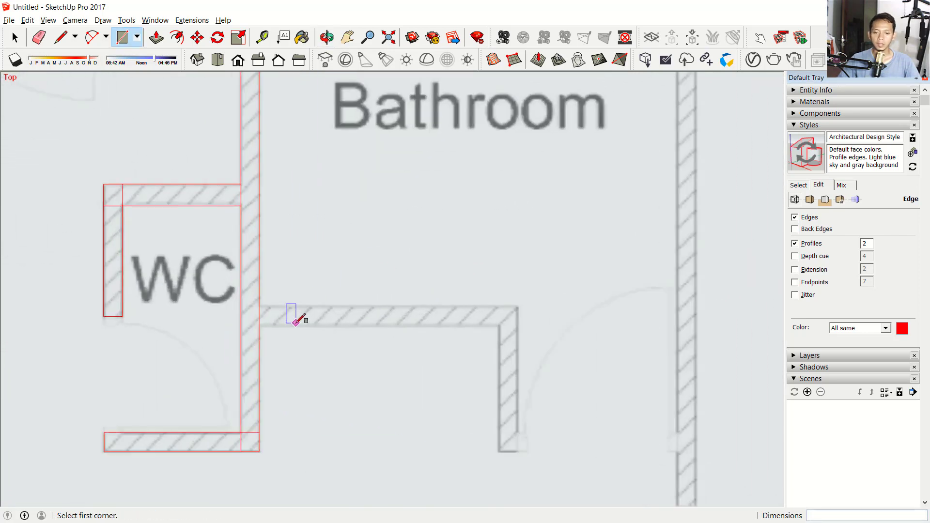
click(259, 305)
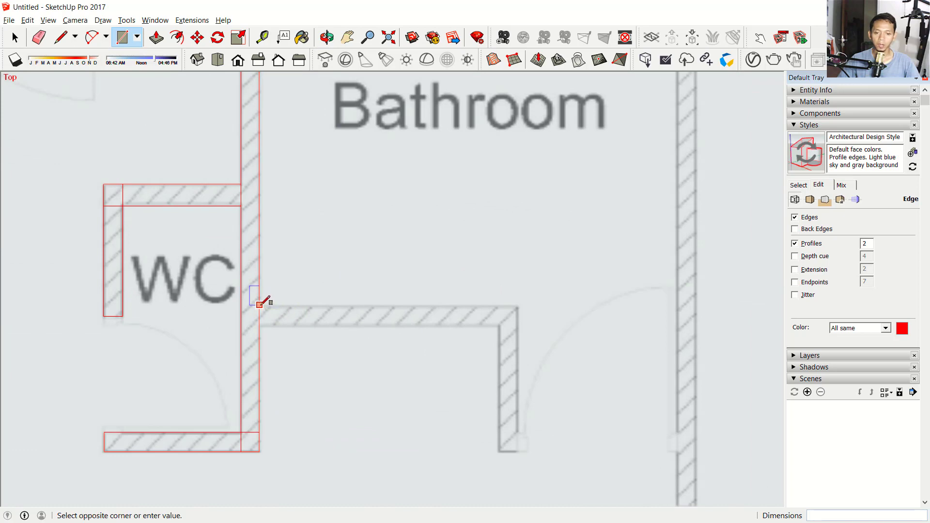
click(519, 326)
click(519, 306)
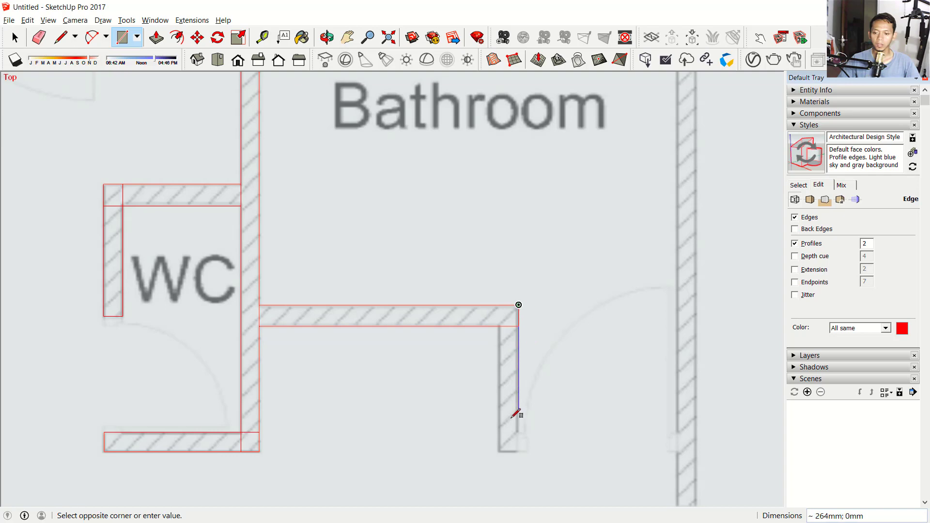
click(500, 452)
Trace the wall between the Bathroom and Bedroom 2.
scroll(584, 383, down, 2)
scroll(602, 345, down, 3)
key(o)
shift+middle_drag(630, 338, 408, 245)
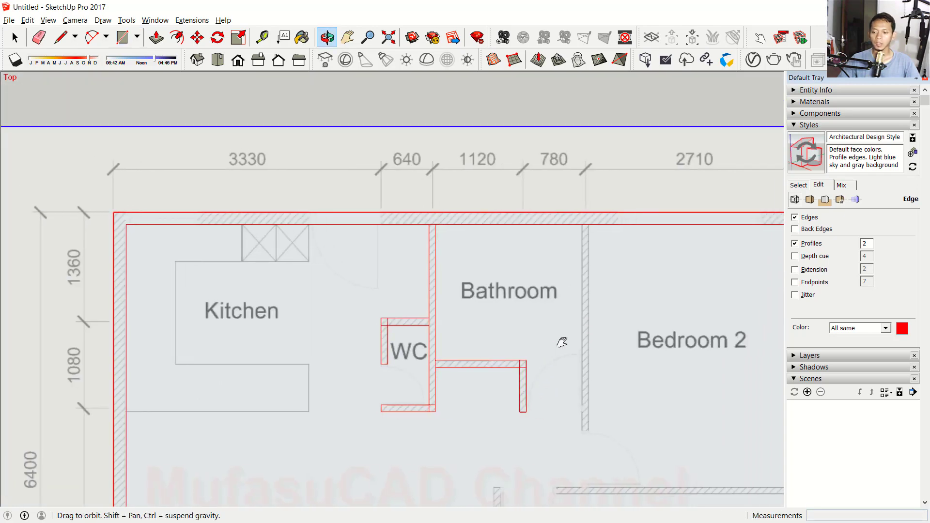
scroll(407, 245, up, 1)
scroll(407, 176, up, 2)
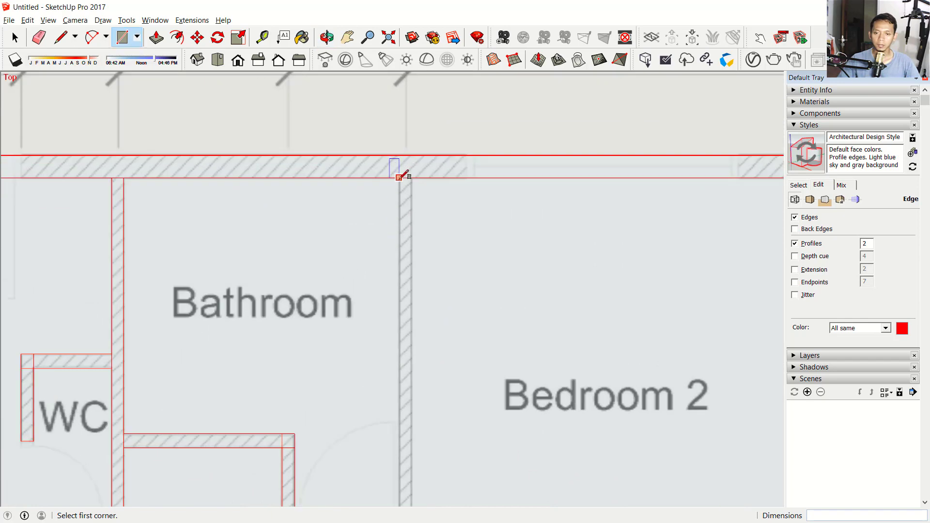
click(399, 177)
scroll(436, 353, down, 3)
shift+middle_drag(436, 279, 443, 257)
scroll(406, 305, up, 3)
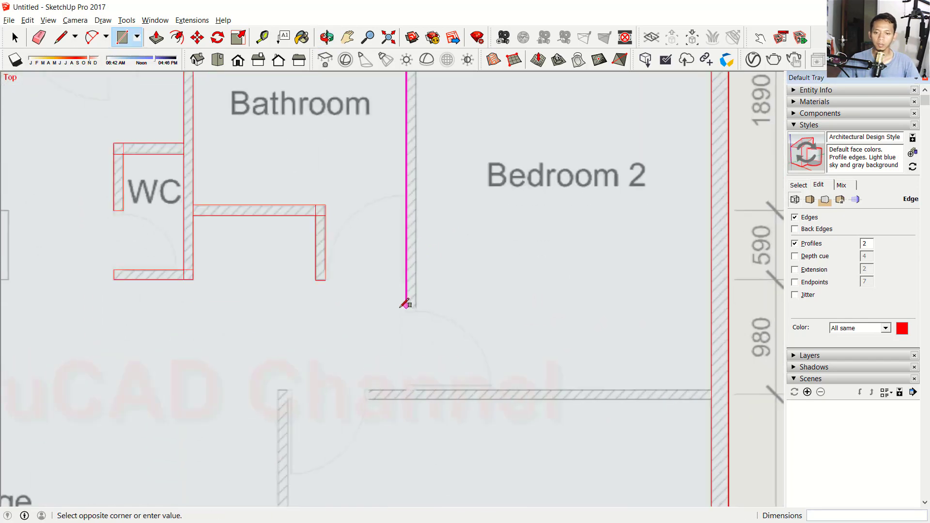
scroll(407, 305, up, 3)
scroll(426, 309, up, 1)
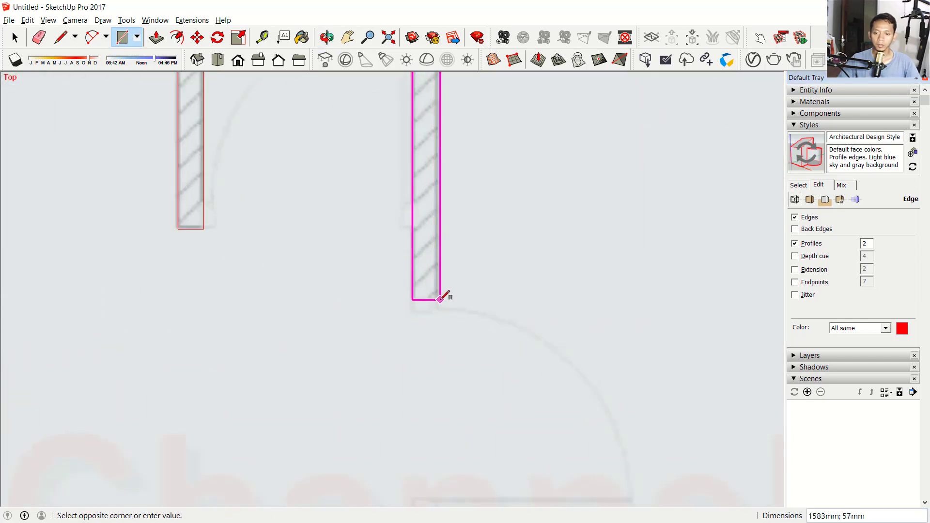
click(441, 300)
Trace the long horizontal wall below Bedroom 2.
scroll(447, 302, down, 1)
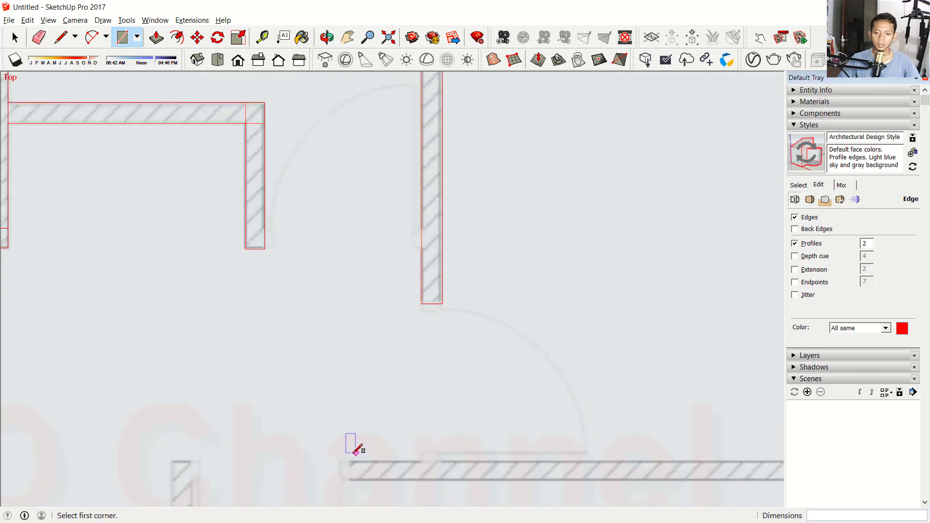
scroll(450, 431, down, 2)
scroll(648, 376, down, 2)
scroll(571, 315, up, 2)
scroll(603, 344, up, 3)
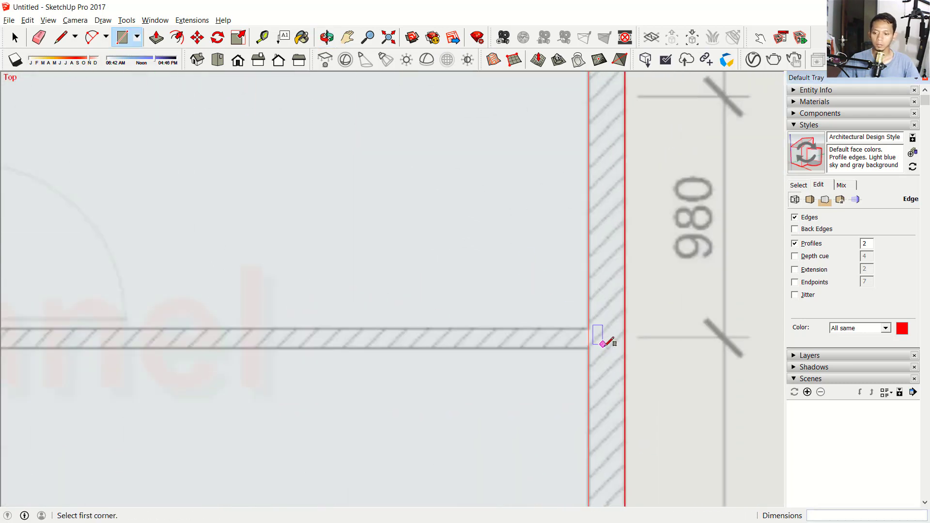
scroll(604, 344, up, 2)
click(575, 346)
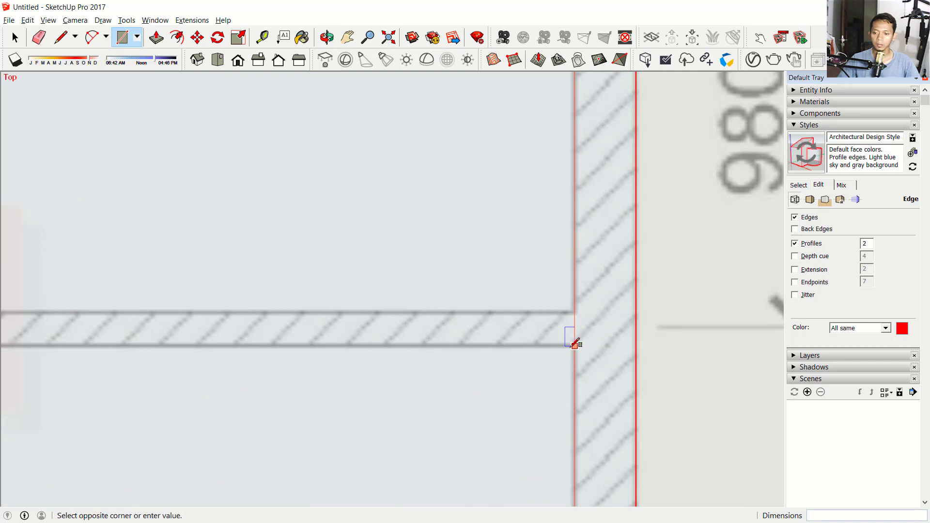
scroll(557, 343, down, 2)
shift+middle_drag(318, 340, 439, 341)
scroll(439, 340, up, 2)
scroll(436, 328, up, 2)
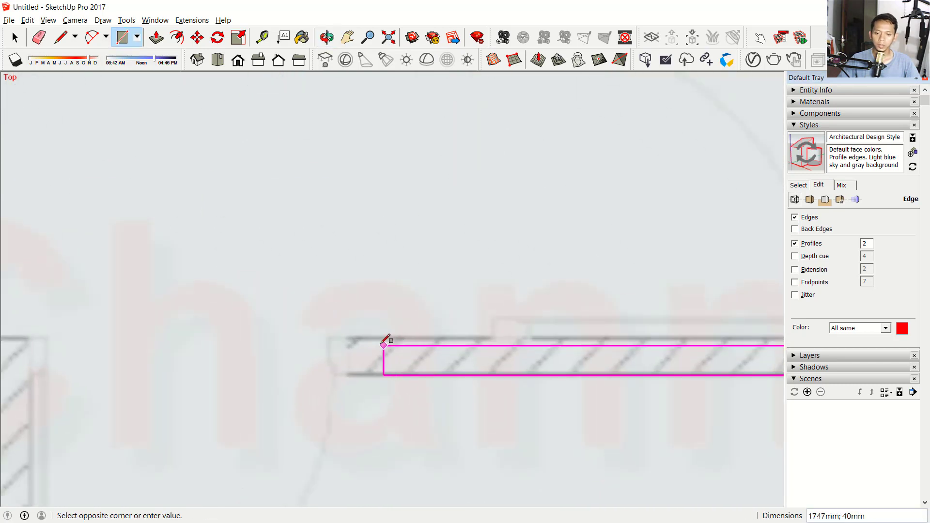
scroll(385, 339, up, 2)
click(338, 332)
Trace the remaining vertical wall rectangle down to its bottom corner.
scroll(339, 332, down, 2)
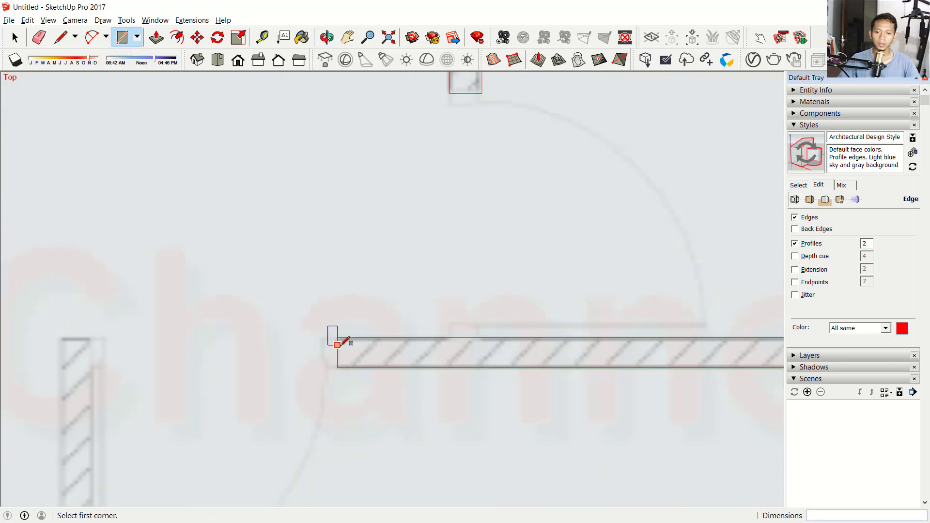
scroll(207, 336, down, 1)
shift+middle_drag(208, 337, 395, 266)
scroll(291, 259, up, 1)
scroll(303, 250, up, 2)
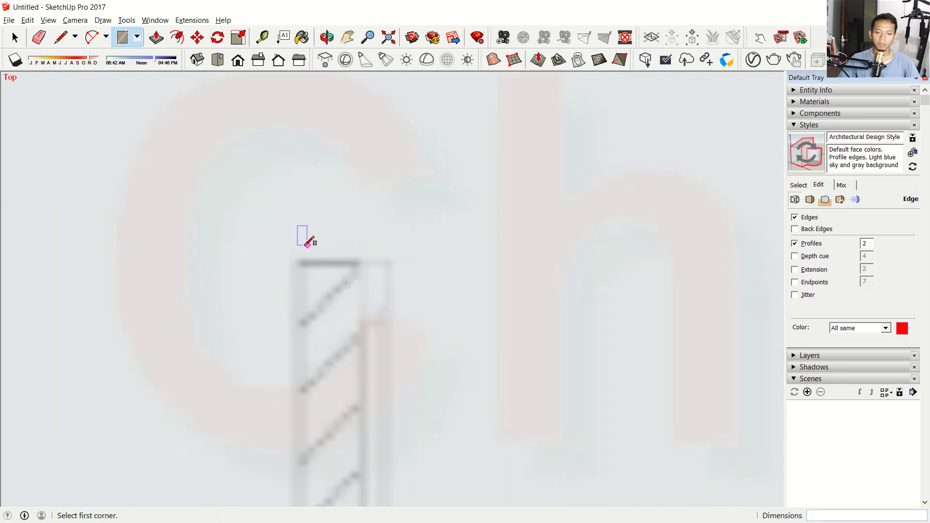
click(301, 260)
scroll(322, 309, down, 2)
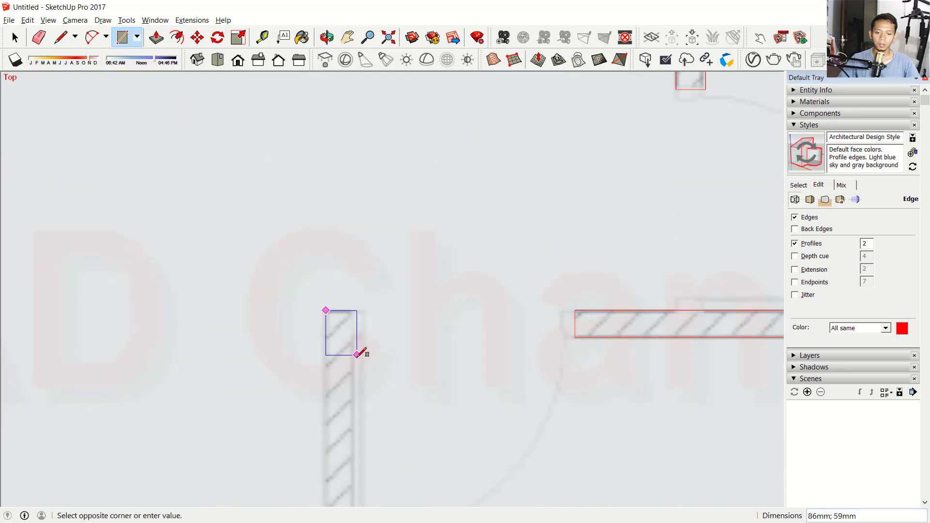
scroll(357, 350, down, 1)
shift+middle_drag(354, 395, 374, 187)
scroll(359, 460, up, 1)
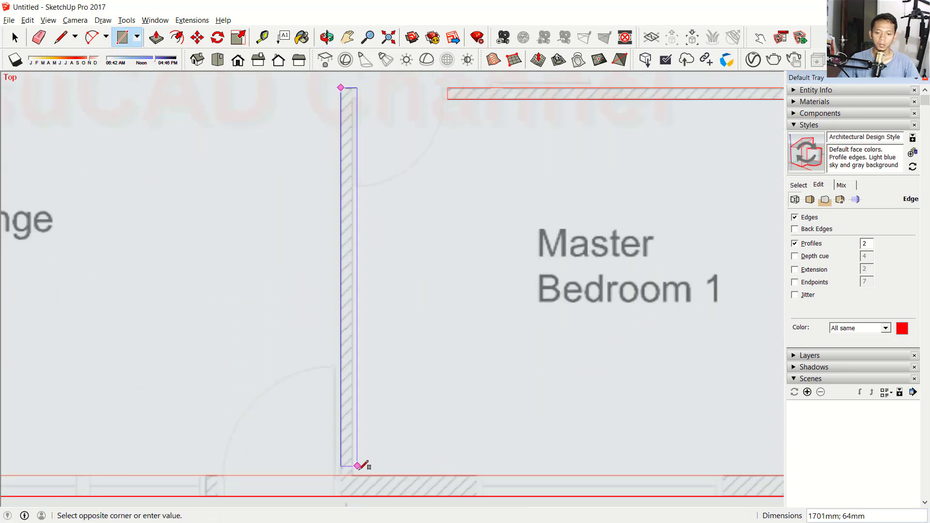
scroll(353, 490, up, 3)
scroll(354, 490, up, 1)
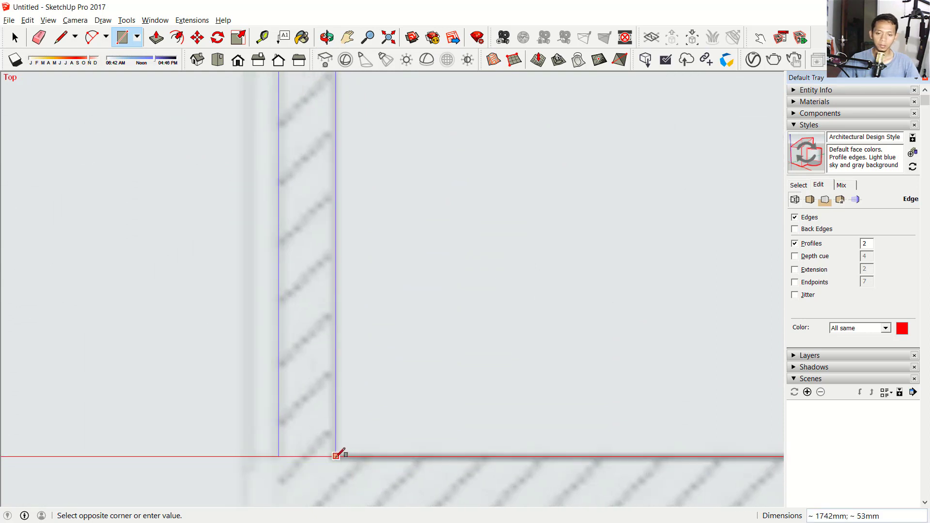
click(338, 454)
scroll(436, 370, down, 2)
scroll(436, 371, down, 2)
scroll(436, 373, down, 2)
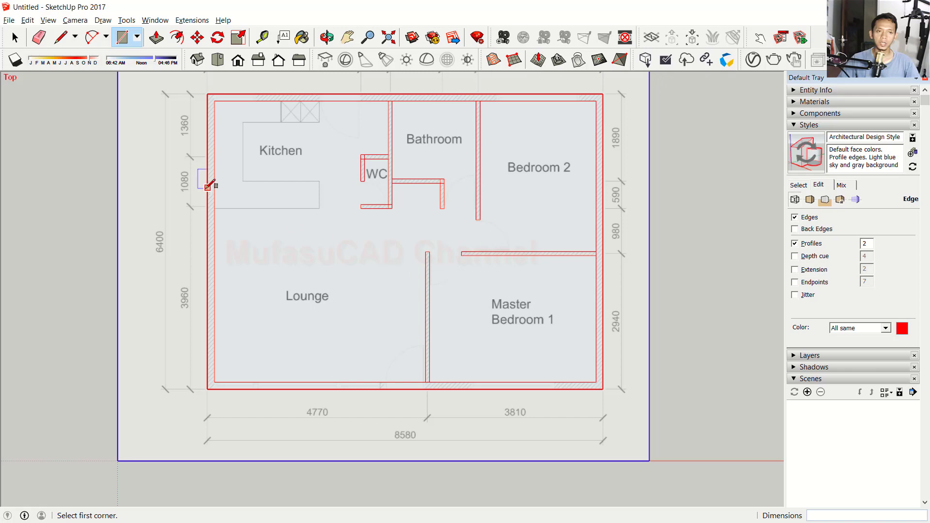
Erase the overlapping edges at the bathroom, WC and bedroom wall junctions.
click(38, 42)
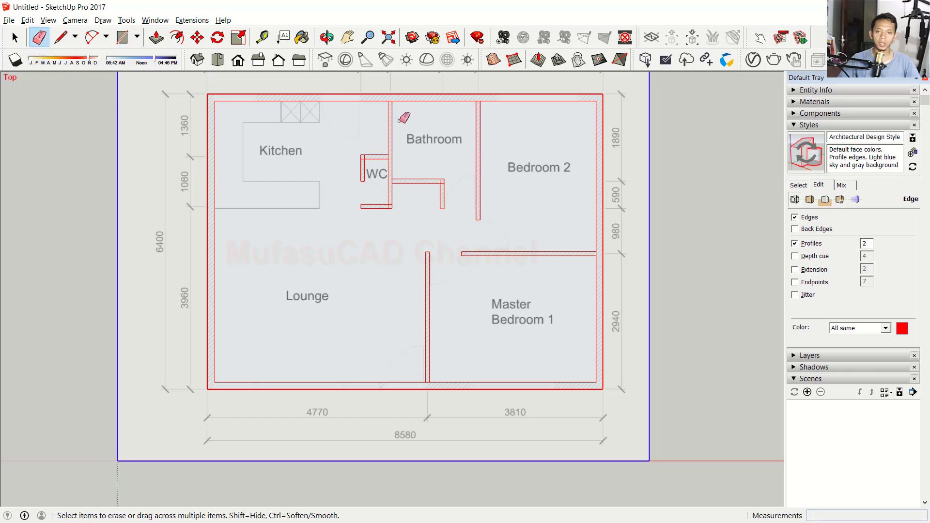
scroll(390, 103, up, 2)
scroll(389, 102, up, 3)
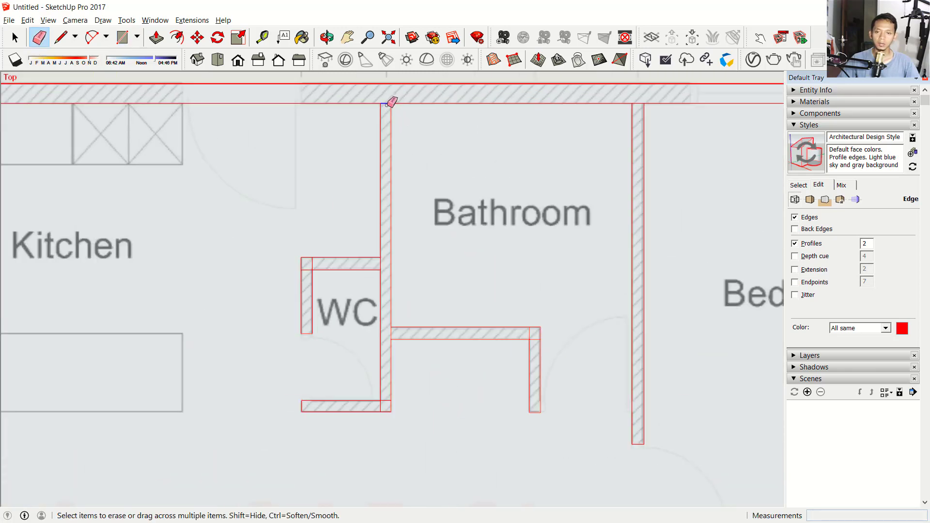
scroll(383, 256, up, 2)
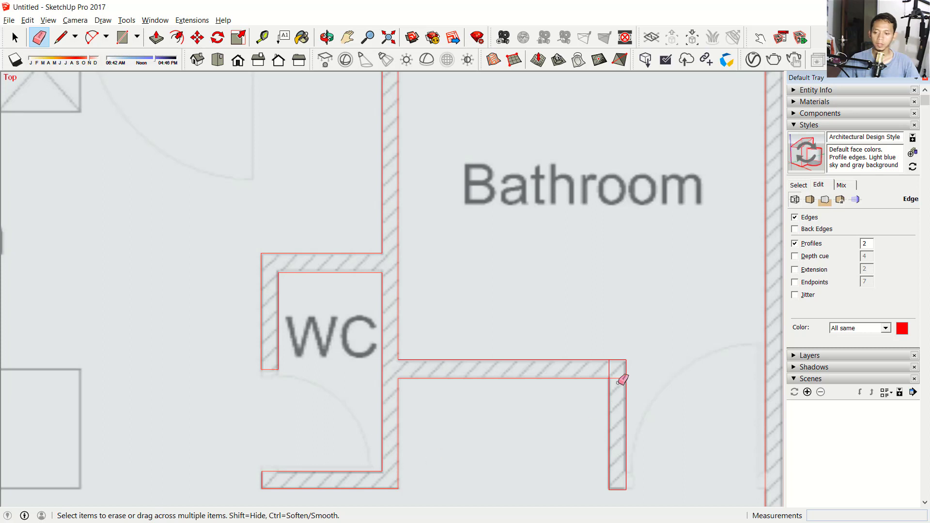
scroll(620, 367, down, 1)
scroll(627, 303, down, 2)
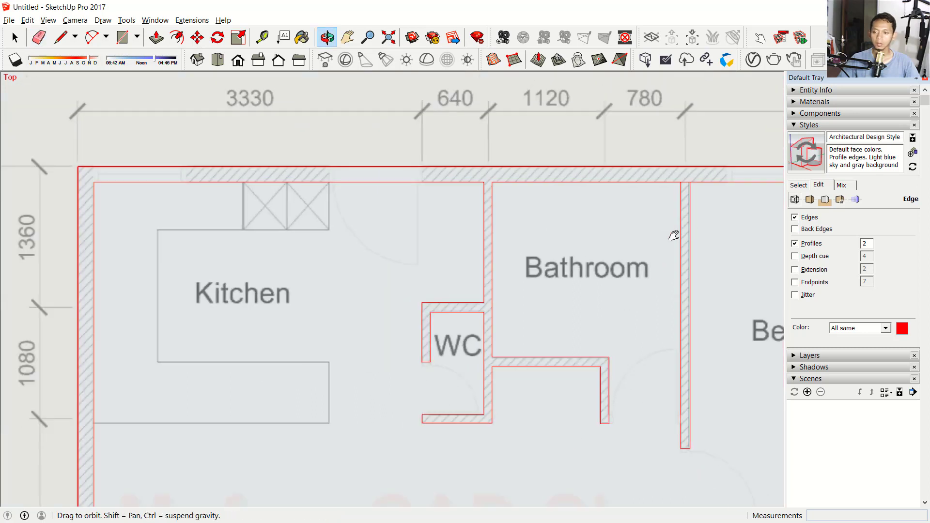
scroll(533, 226, up, 2)
scroll(534, 226, up, 1)
scroll(528, 240, down, 2)
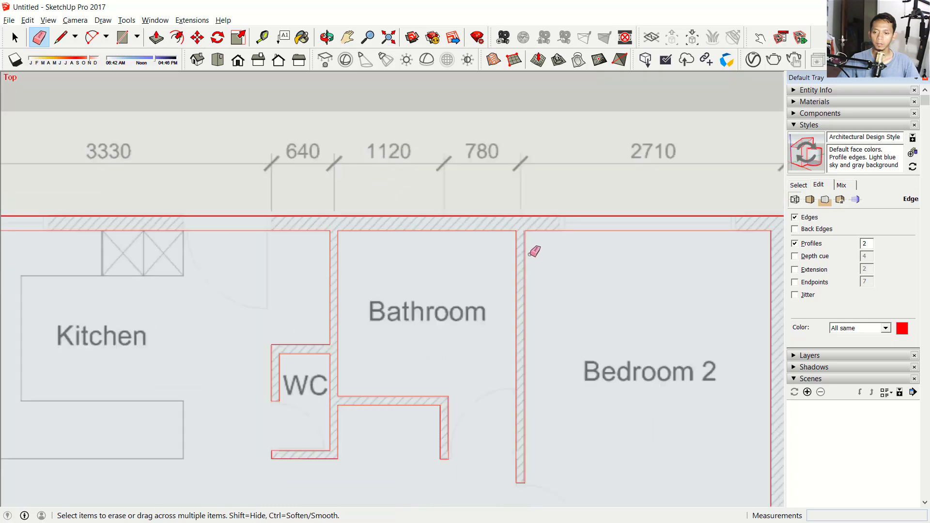
scroll(583, 349, down, 1)
scroll(584, 322, up, 1)
scroll(612, 325, up, 2)
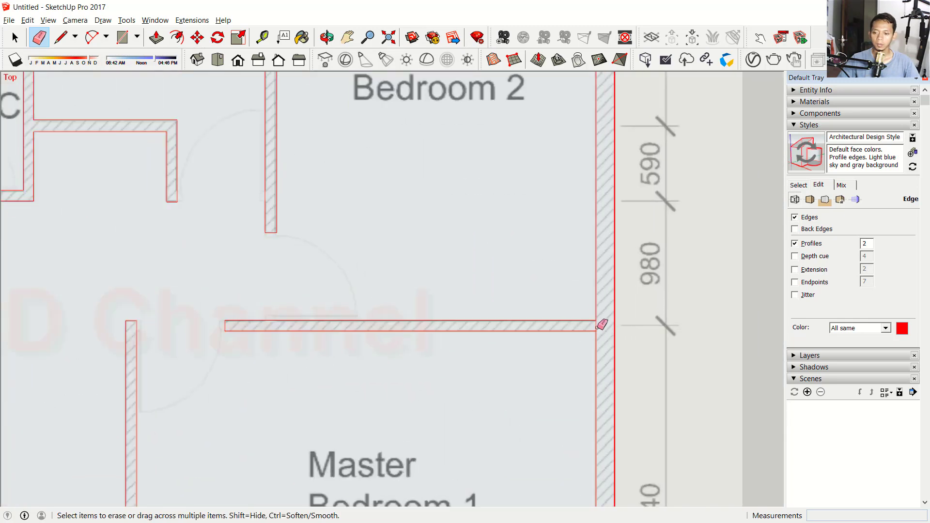
scroll(601, 325, down, 1)
scroll(581, 321, down, 1)
Erase the leftover edges at the Lounge and Master Bedroom junction, then return to Select.
shift+middle_drag(530, 345, 452, 303)
scroll(400, 361, up, 3)
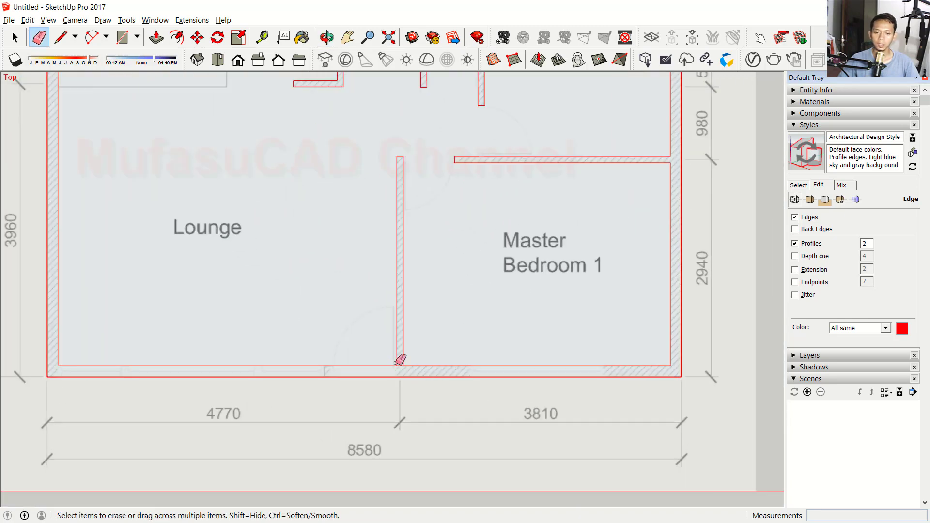
scroll(400, 361, up, 2)
scroll(415, 333, down, 2)
scroll(418, 332, down, 2)
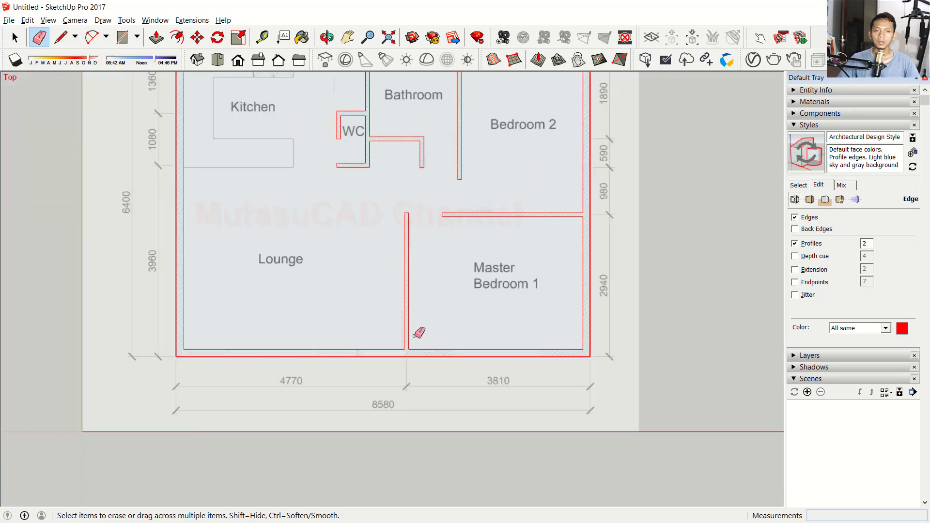
key(space)
scroll(395, 246, down, 1)
Push/Pull the traced wall outlines upward 1306 mm into 3D walls, viewed in 3D.
mouse_move(389, 293)
shift+middle_down()
mouse_move(391, 338)
mouse_move(415, 349)
mouse_move(556, 71)
mouse_move(561, 118)
shift+middle_up()
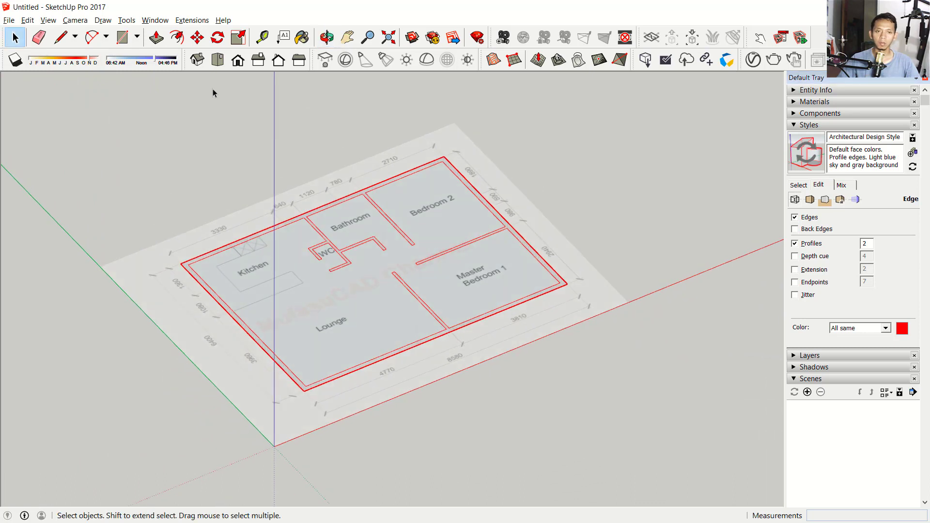
click(155, 37)
scroll(185, 264, up, 1)
scroll(184, 264, up, 2)
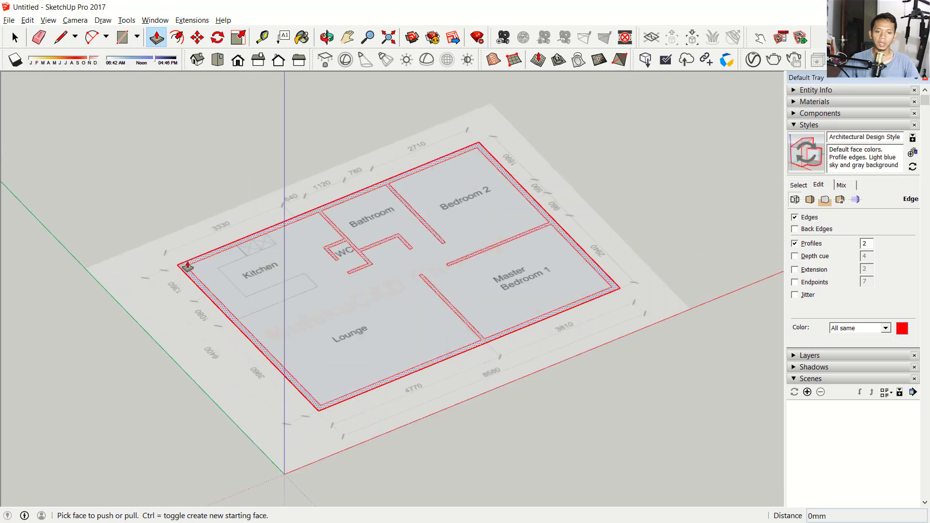
scroll(188, 266, up, 2)
mouse_move(188, 270)
mouse_down()
mouse_move(190, 176)
mouse_move(533, 241)
mouse_up()
scroll(532, 237, down, 2)
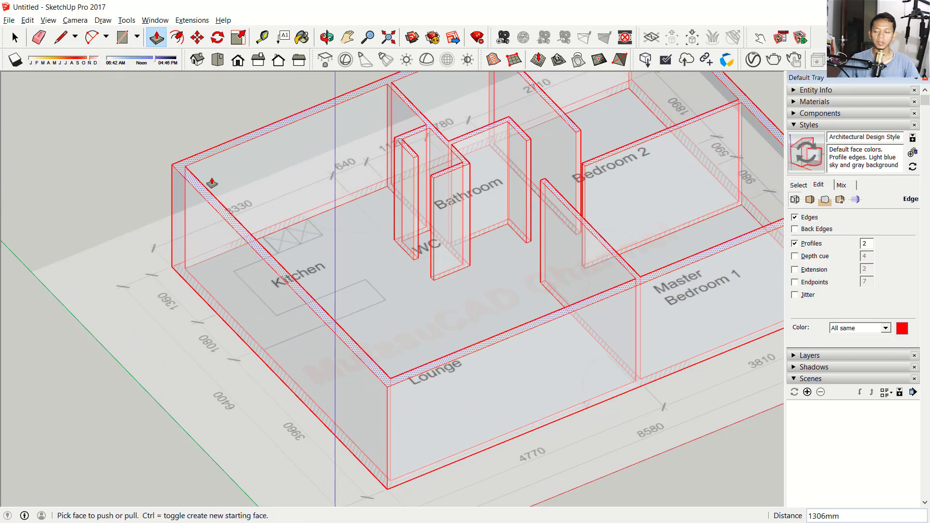
scroll(573, 200, up, 2)
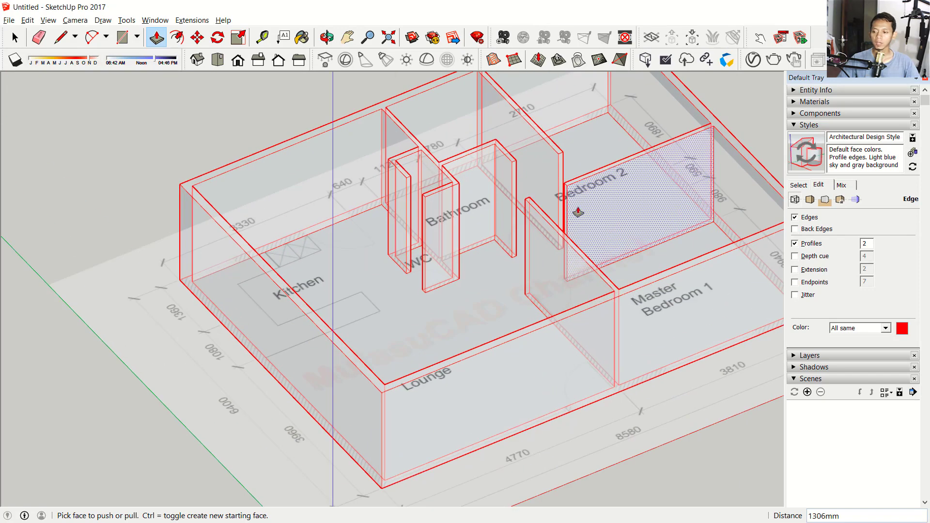
In the Styles settings, set the edge colour to black and turn off X-ray faces.
click(902, 329)
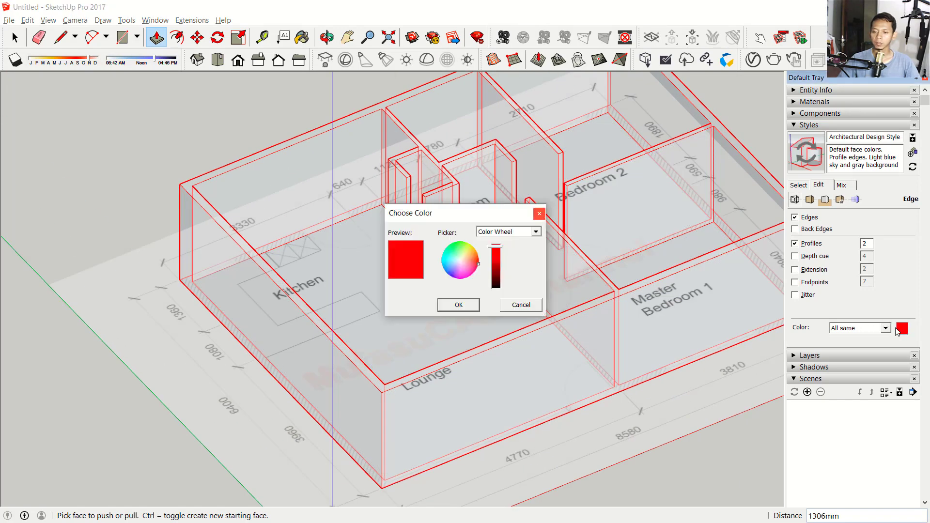
drag(495, 251, 495, 288)
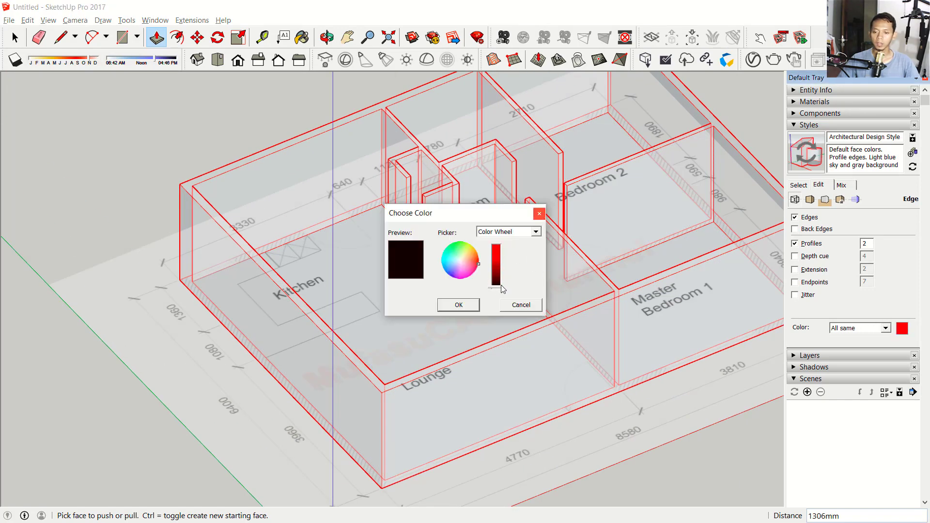
click(459, 305)
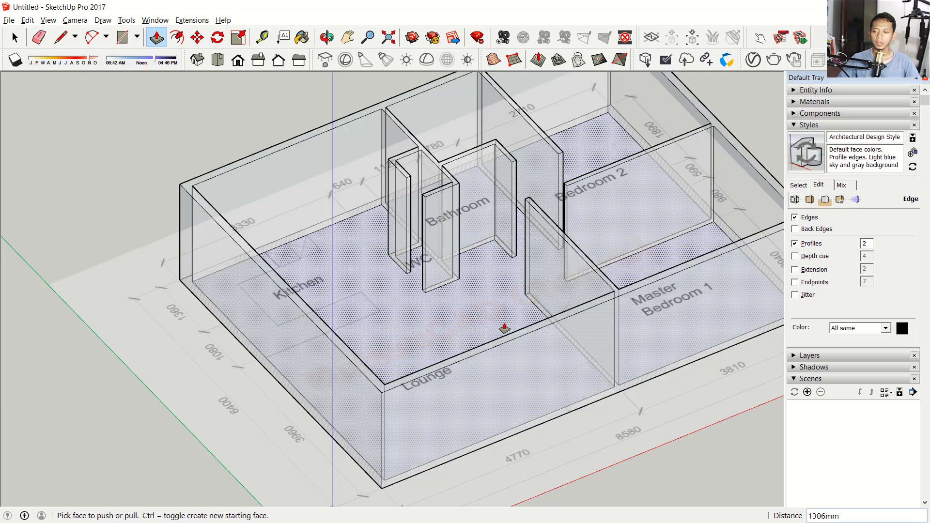
click(810, 199)
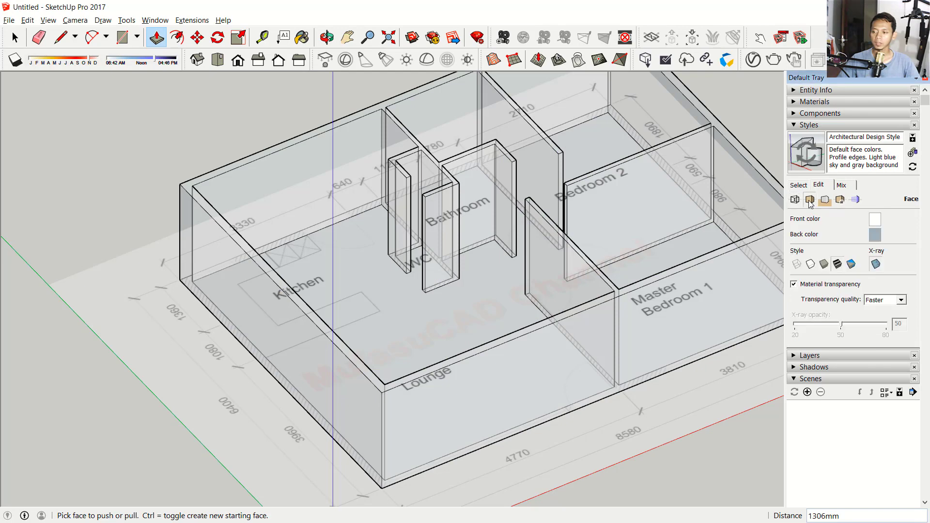
click(876, 264)
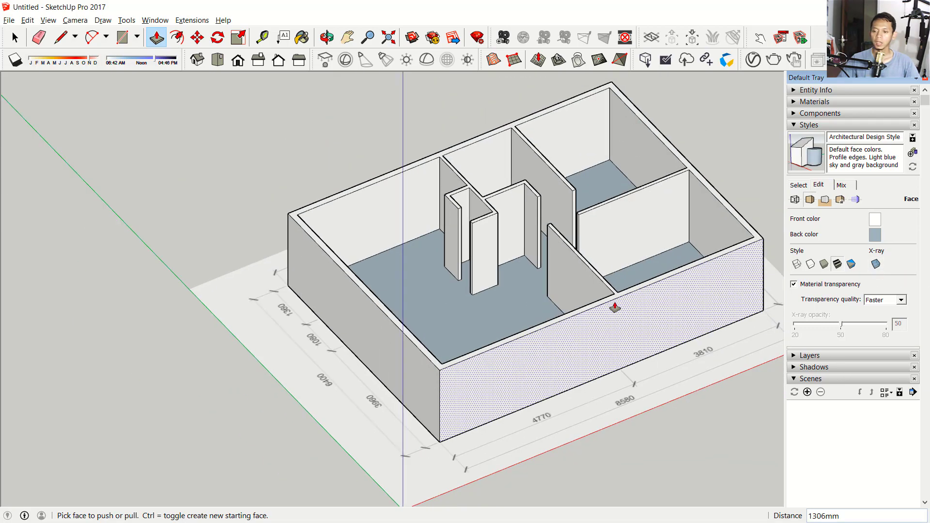
mouse_move(671, 297)
middle_down()
mouse_move(642, 303)
mouse_move(619, 363)
mouse_move(392, 321)
mouse_move(326, 276)
mouse_move(308, 292)
mouse_move(302, 329)
mouse_move(353, 343)
mouse_move(436, 291)
mouse_move(664, 310)
mouse_move(487, 276)
mouse_move(495, 305)
middle_up()
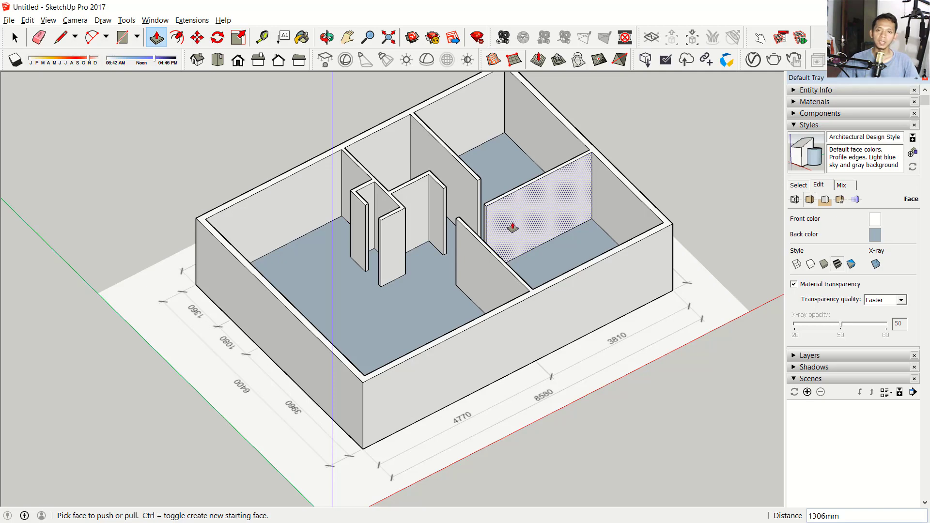
mouse_move(512, 227)
middle_down()
mouse_move(507, 204)
mouse_move(466, 253)
middle_up()
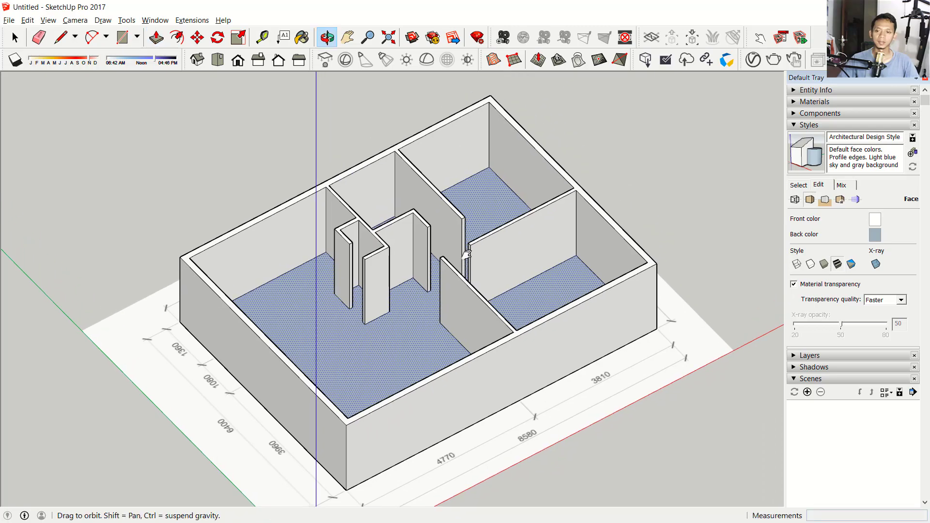